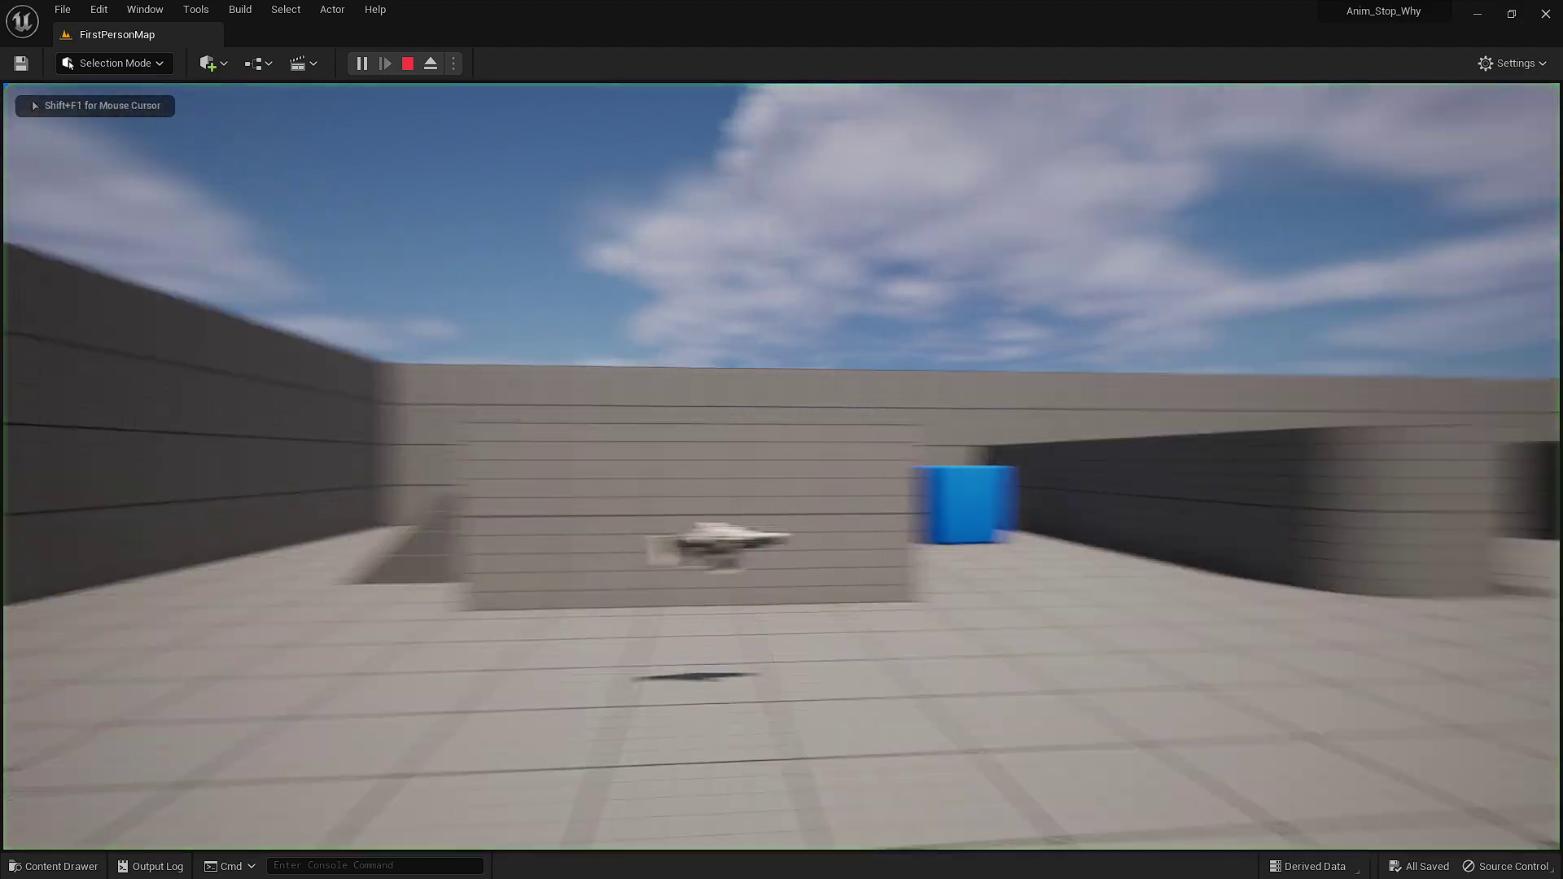
Run around the level unarmed in the play session to observe the first-person arms' run animation
key(w)
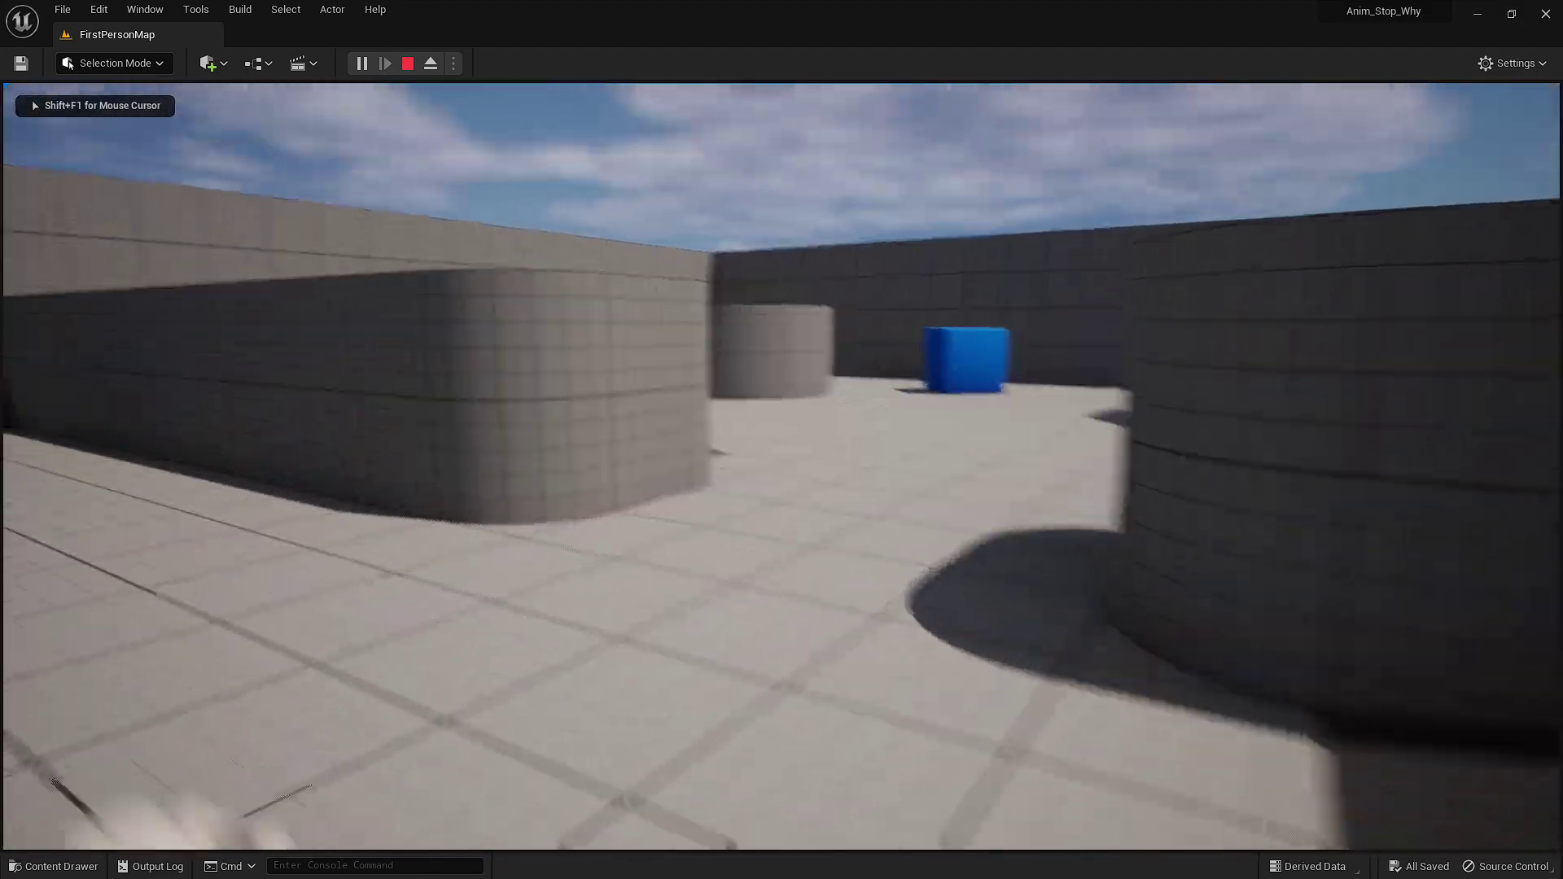
key(w)
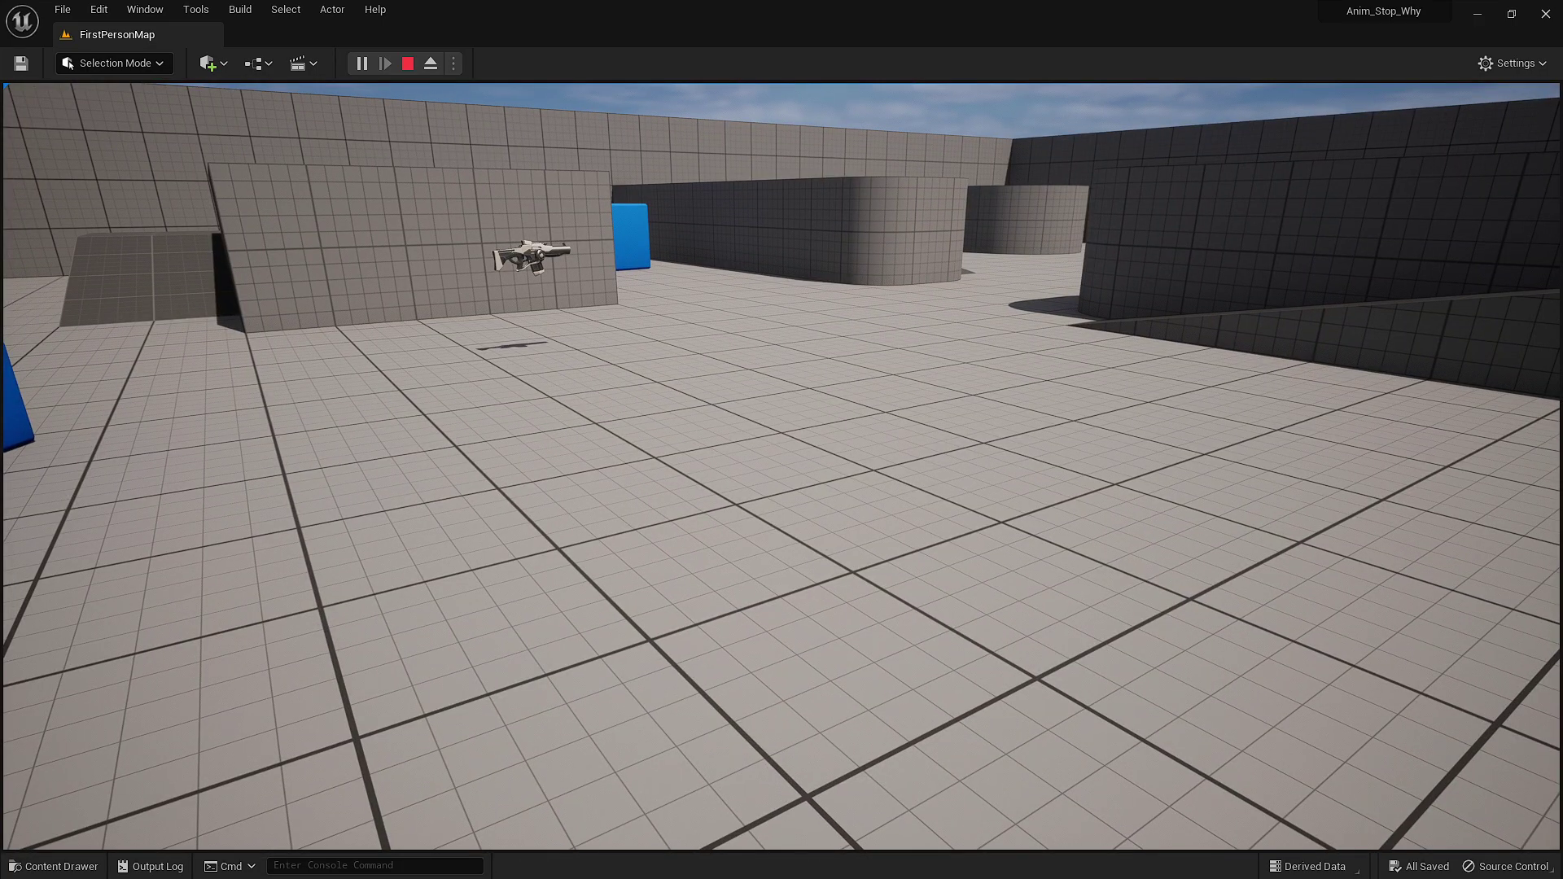
key(w)
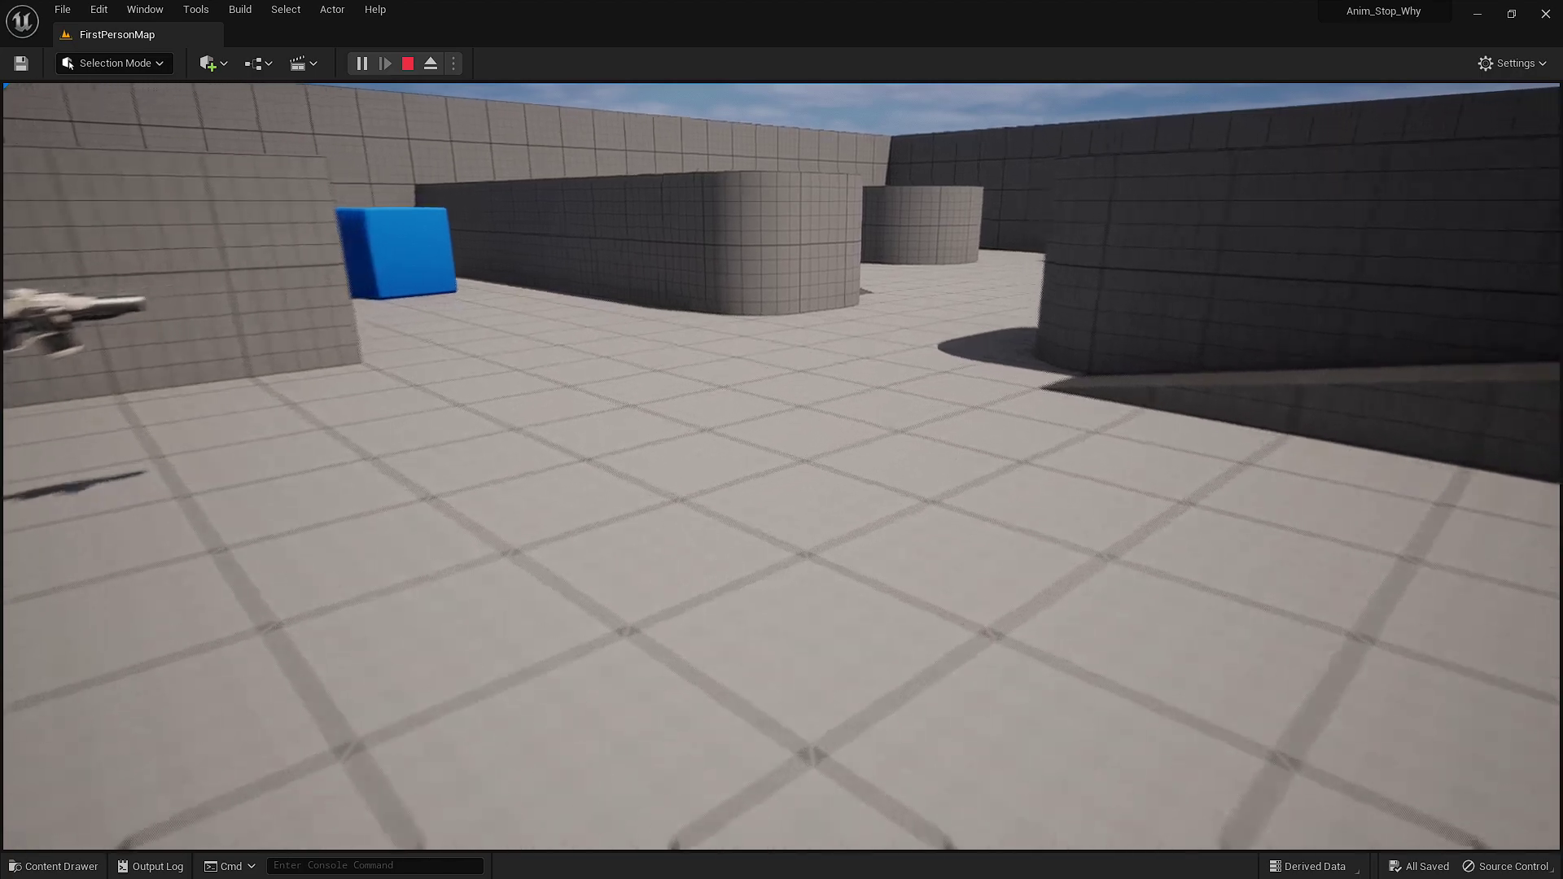
key(w)
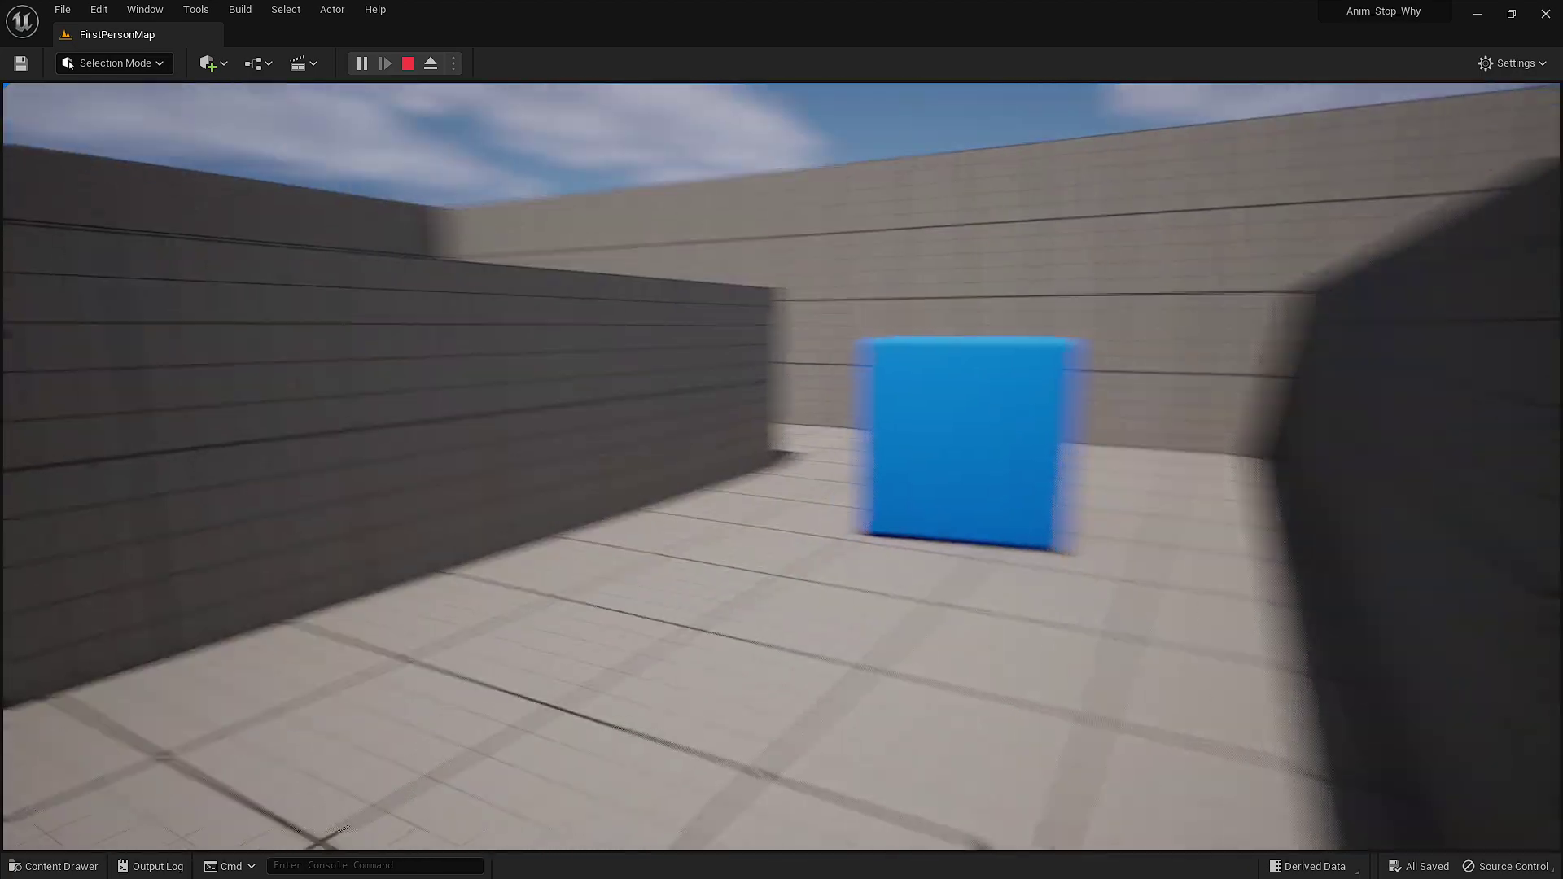
key(w)
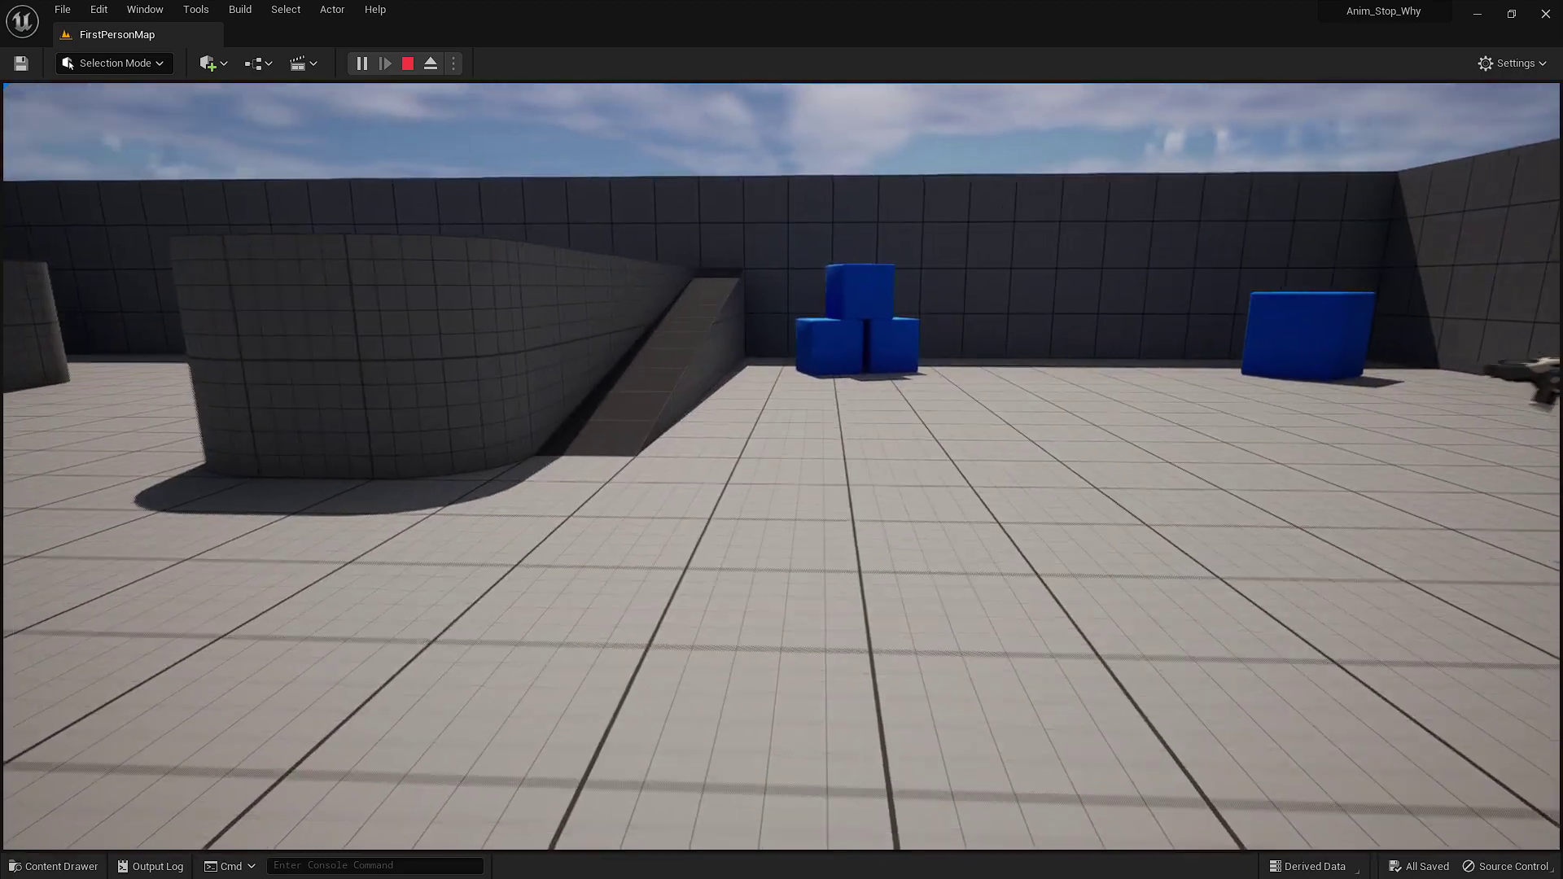
key(w)
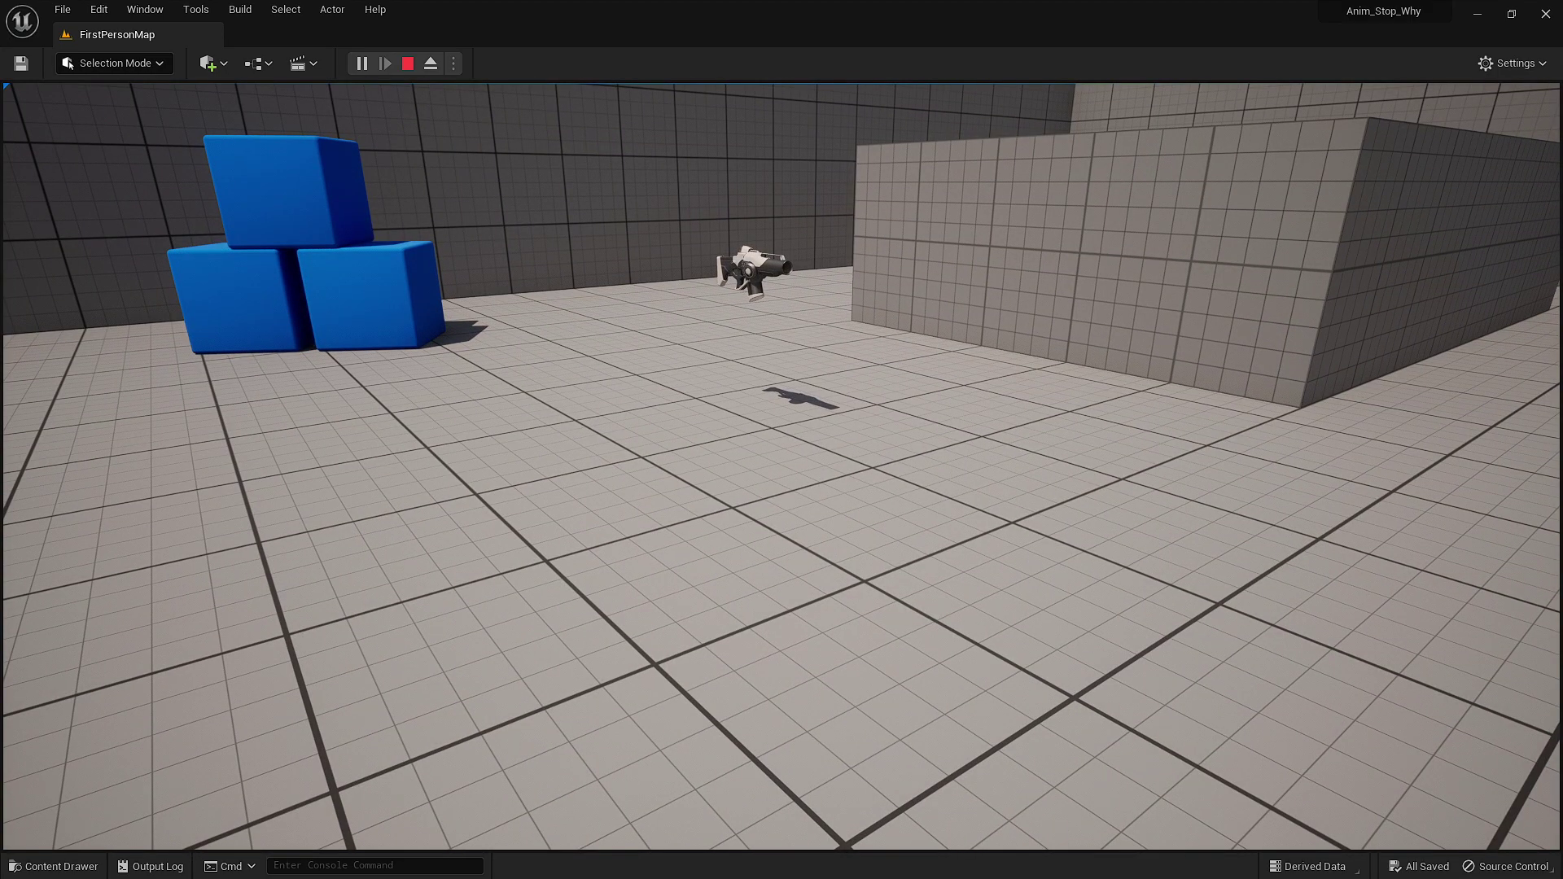
Pick up the floating rifle, run around with it to compare the animation, and end the play session
key(w)
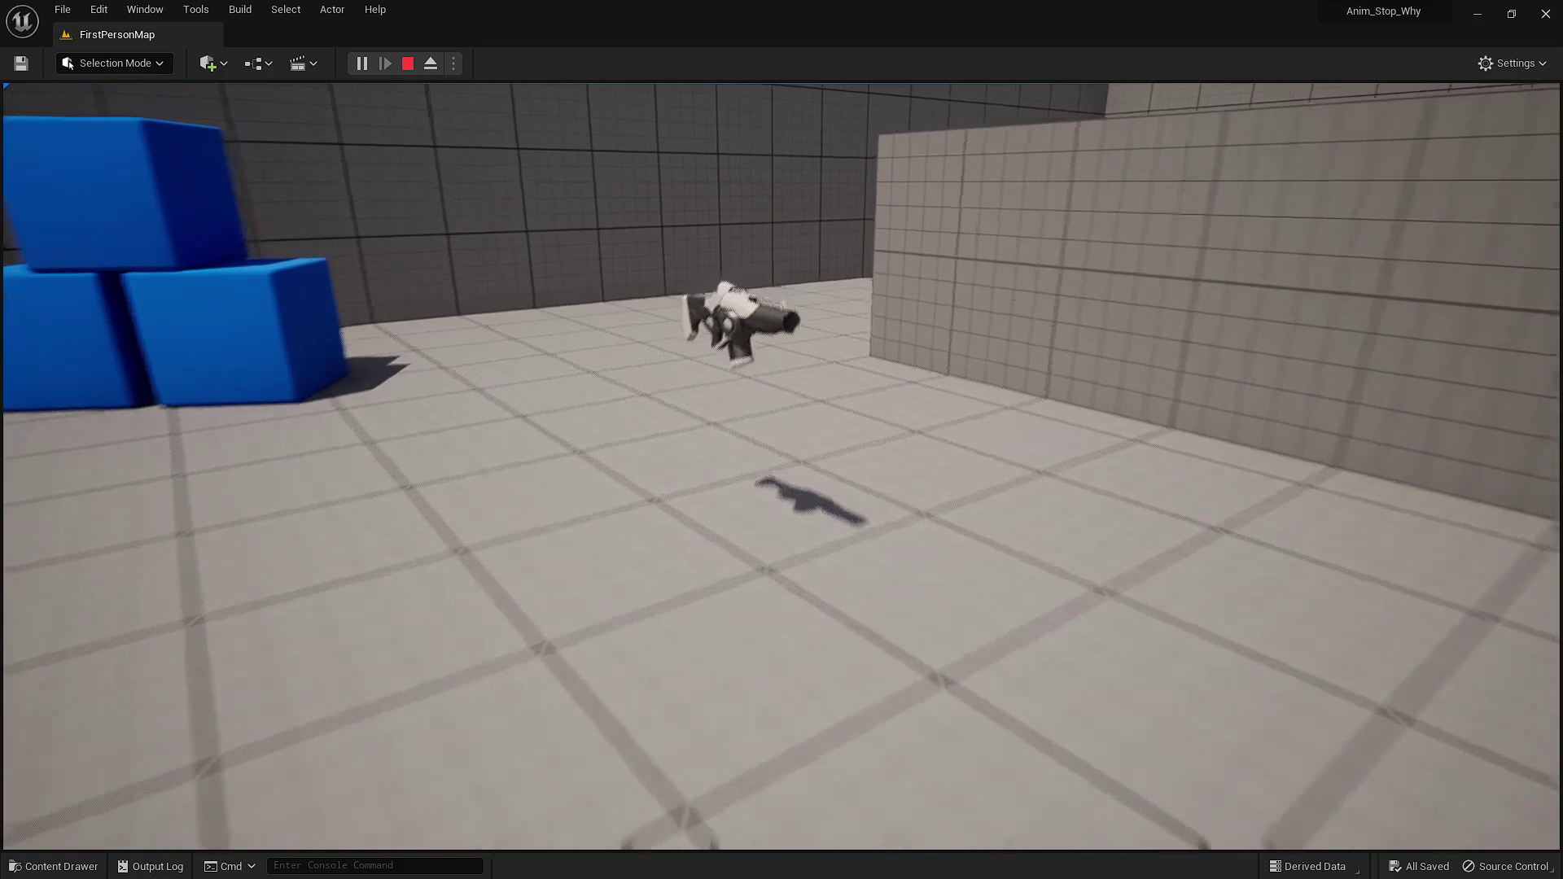
key(w)
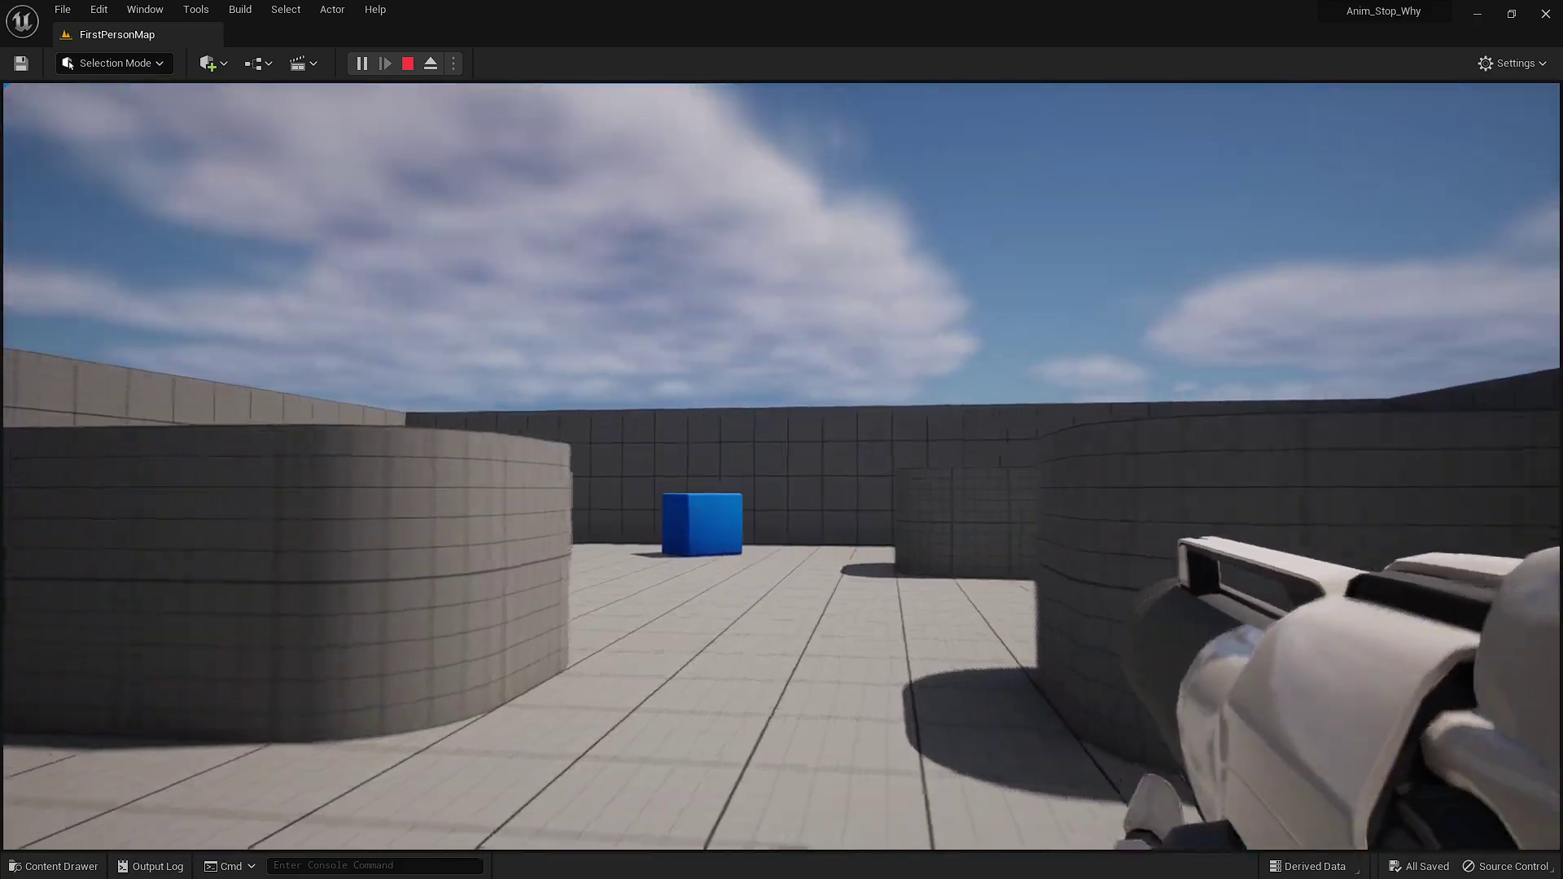
key(w)
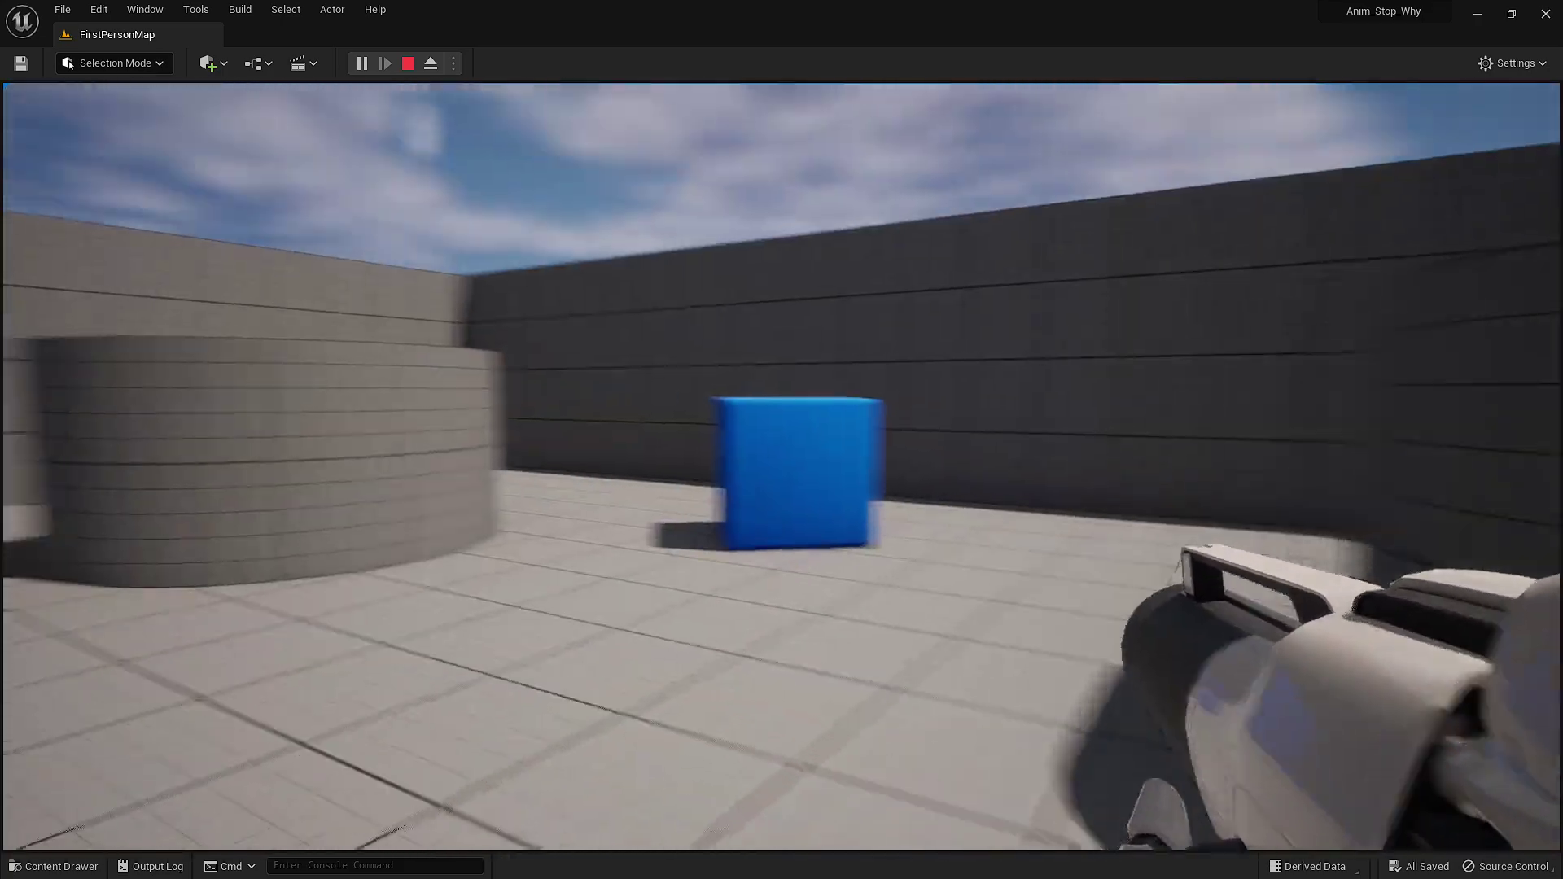
key(w)
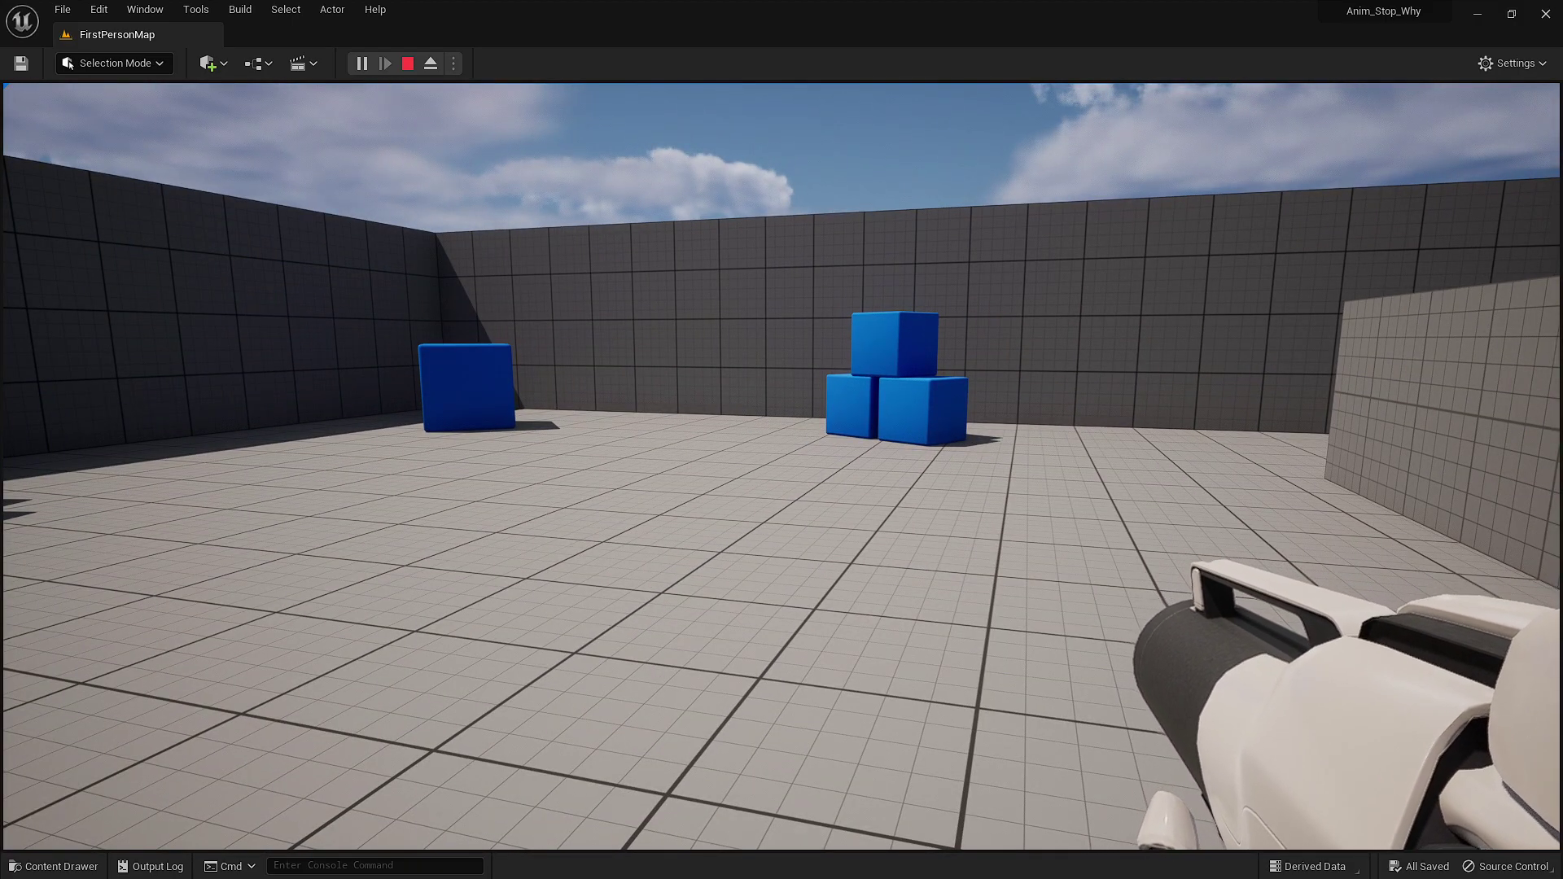
key(Escape)
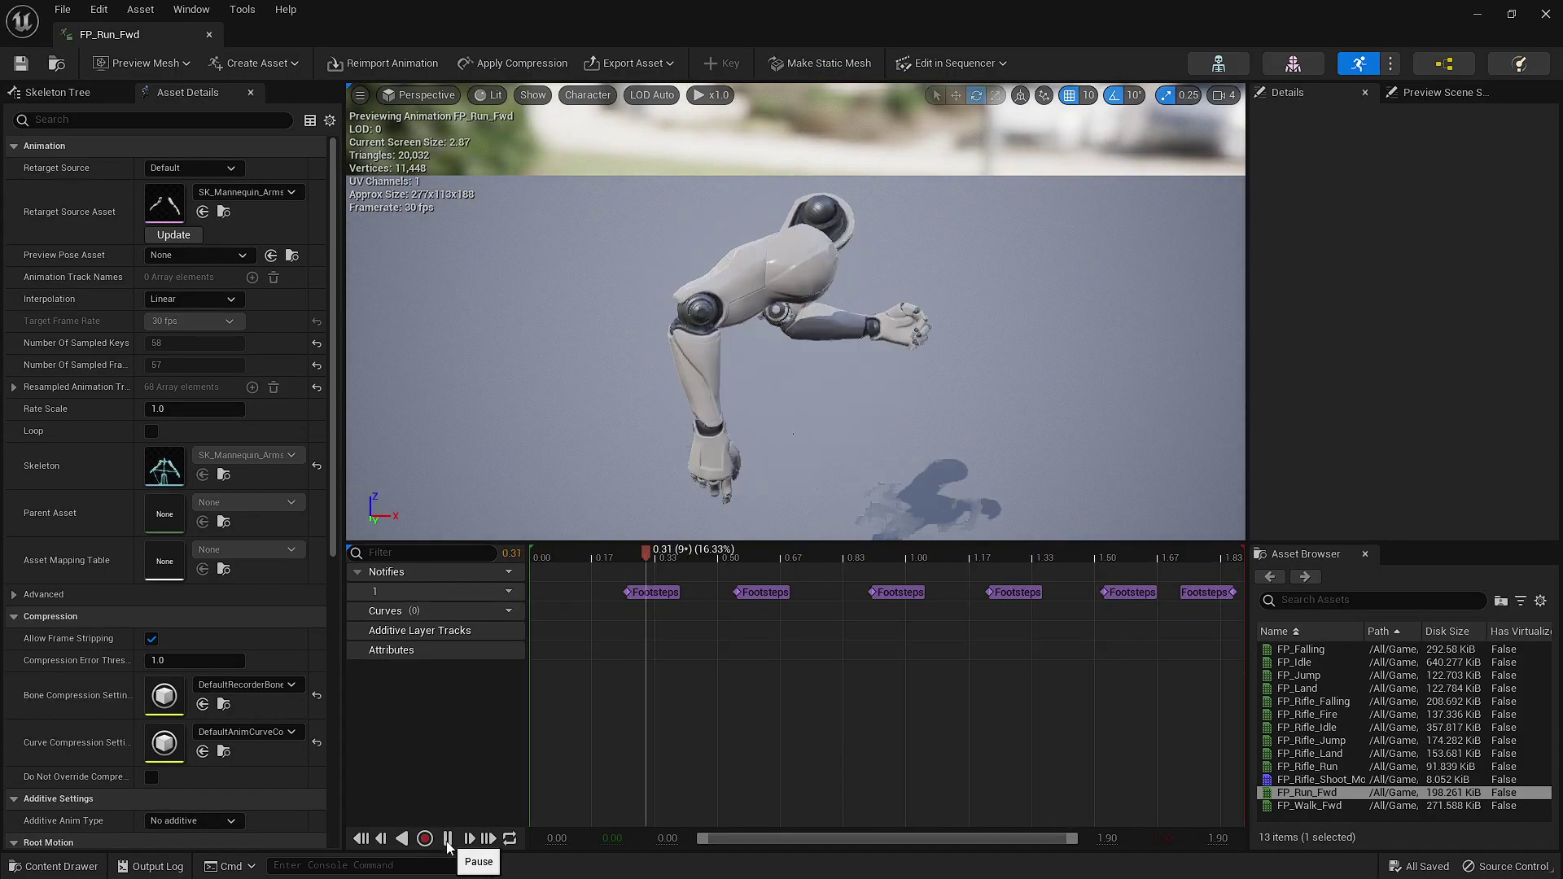
Pause, replay and pause the FP_Run_Fwd animation preview to examine the full run cycle
click(448, 842)
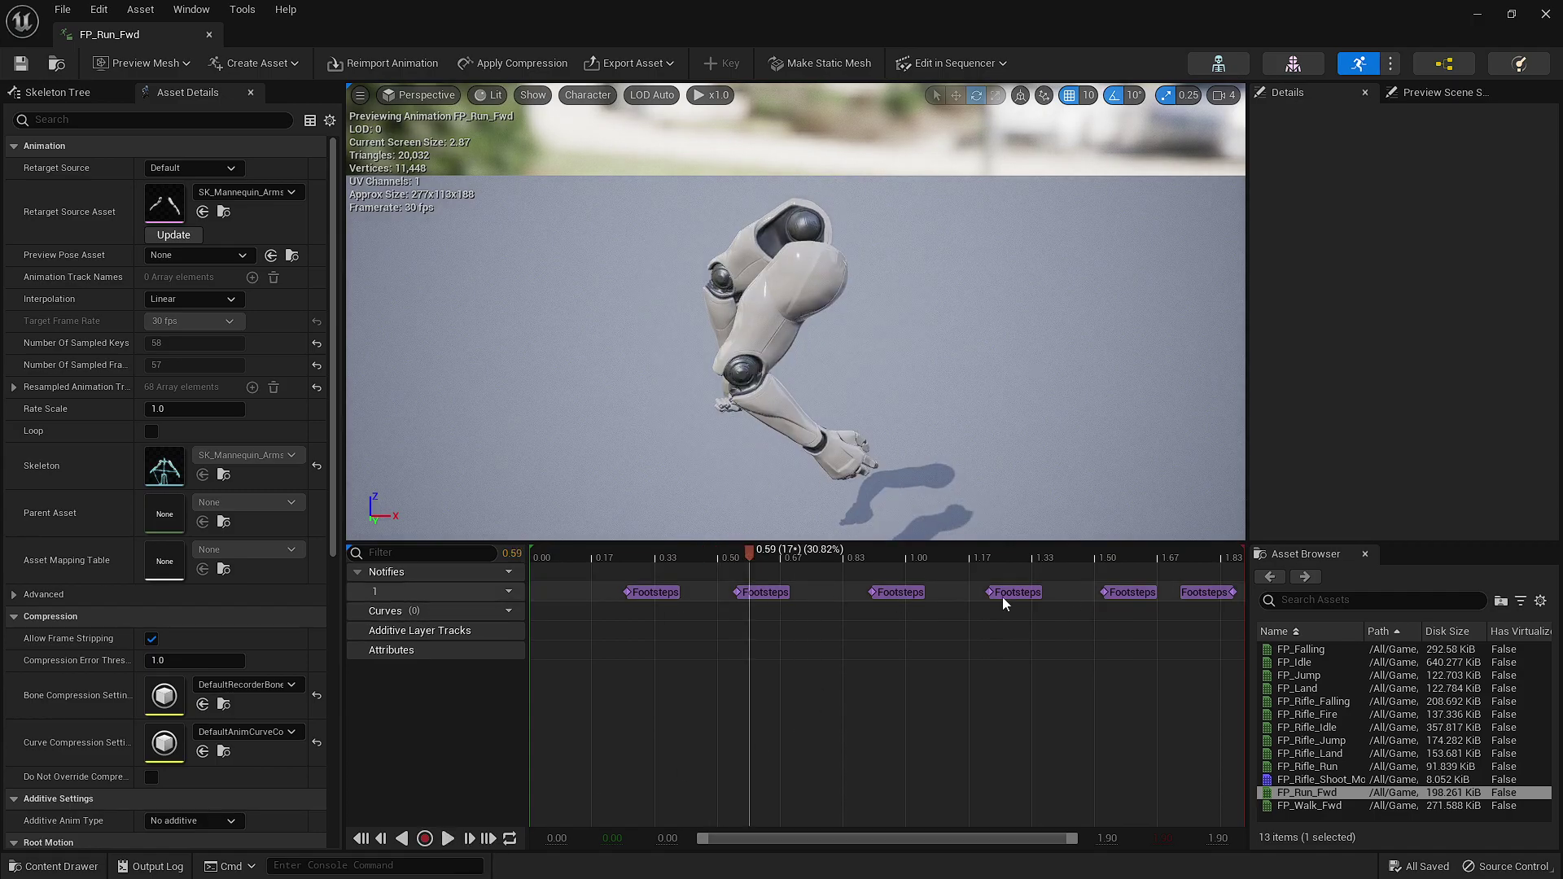
click(449, 841)
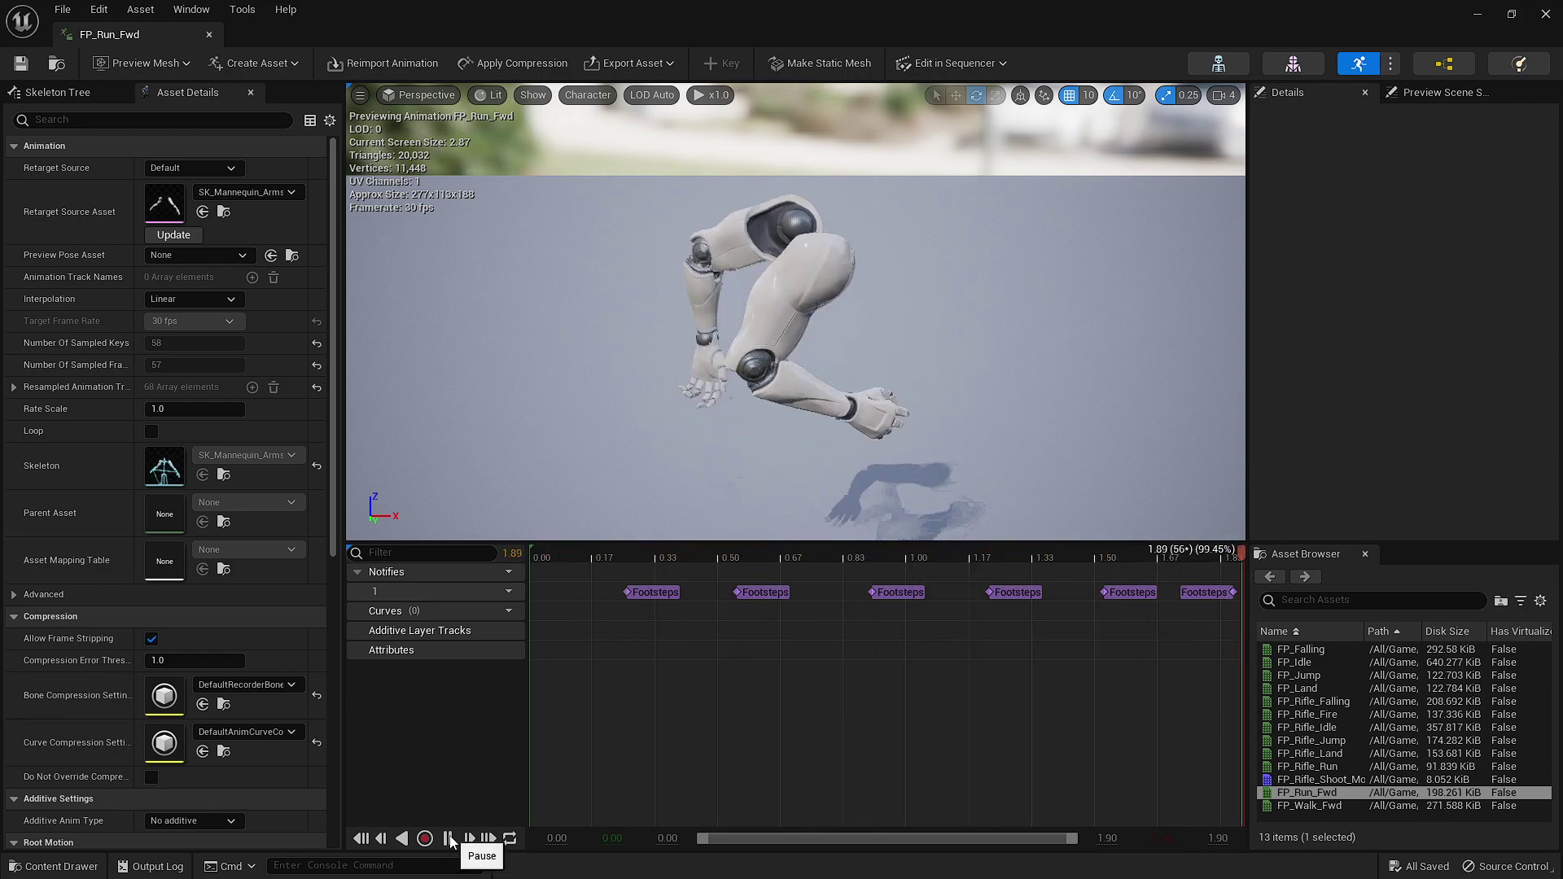
click(449, 839)
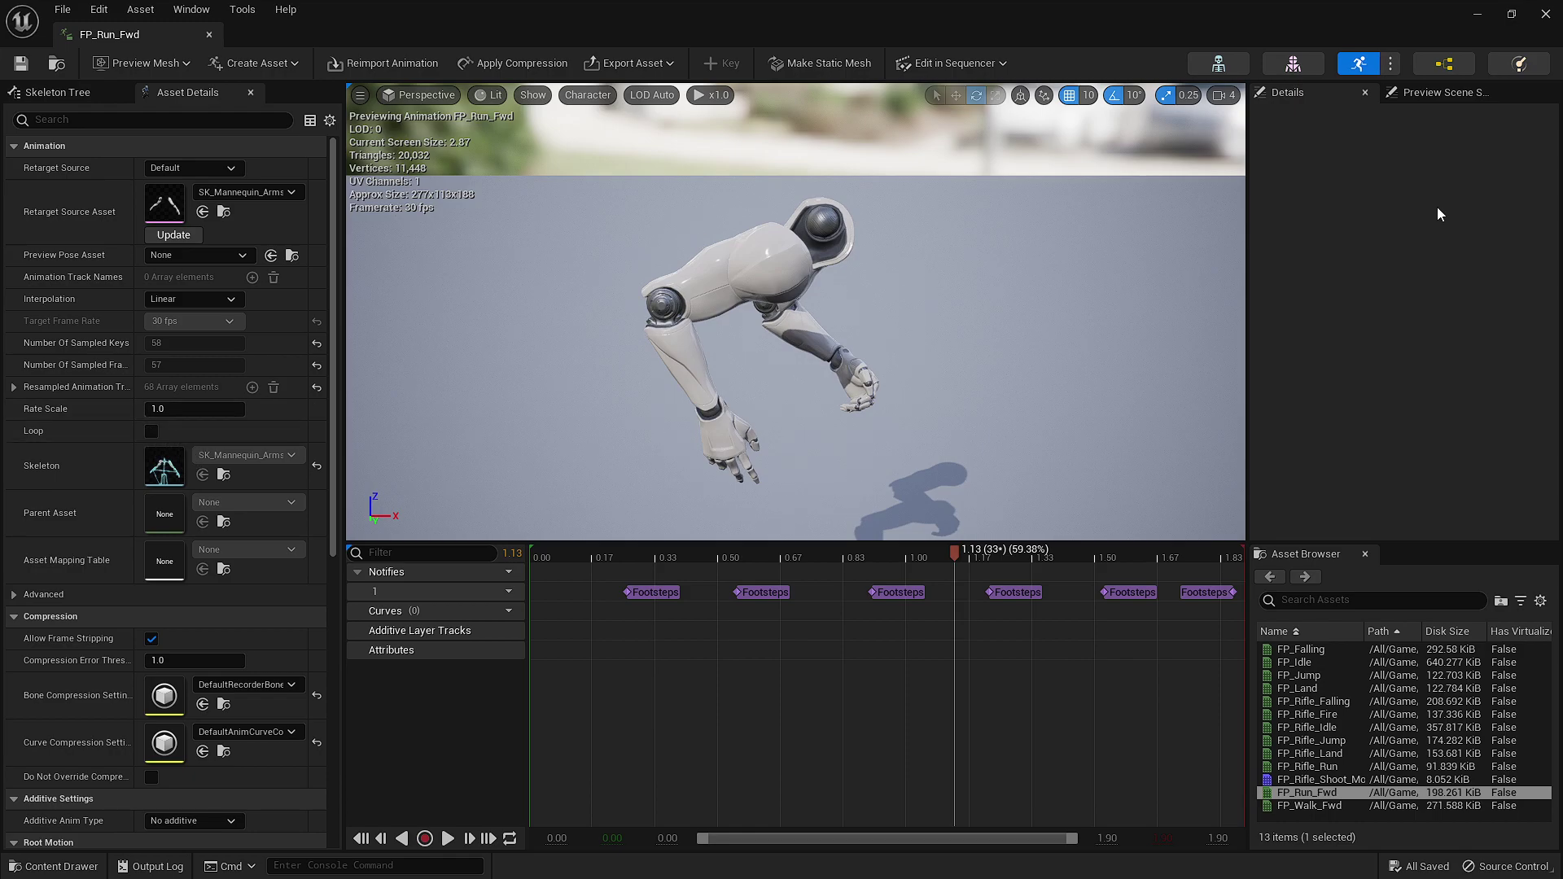
Open the FPP_Run state of LocomotioStateMachine in the FirstPerson_AnimBP animation blueprint
click(1430, 70)
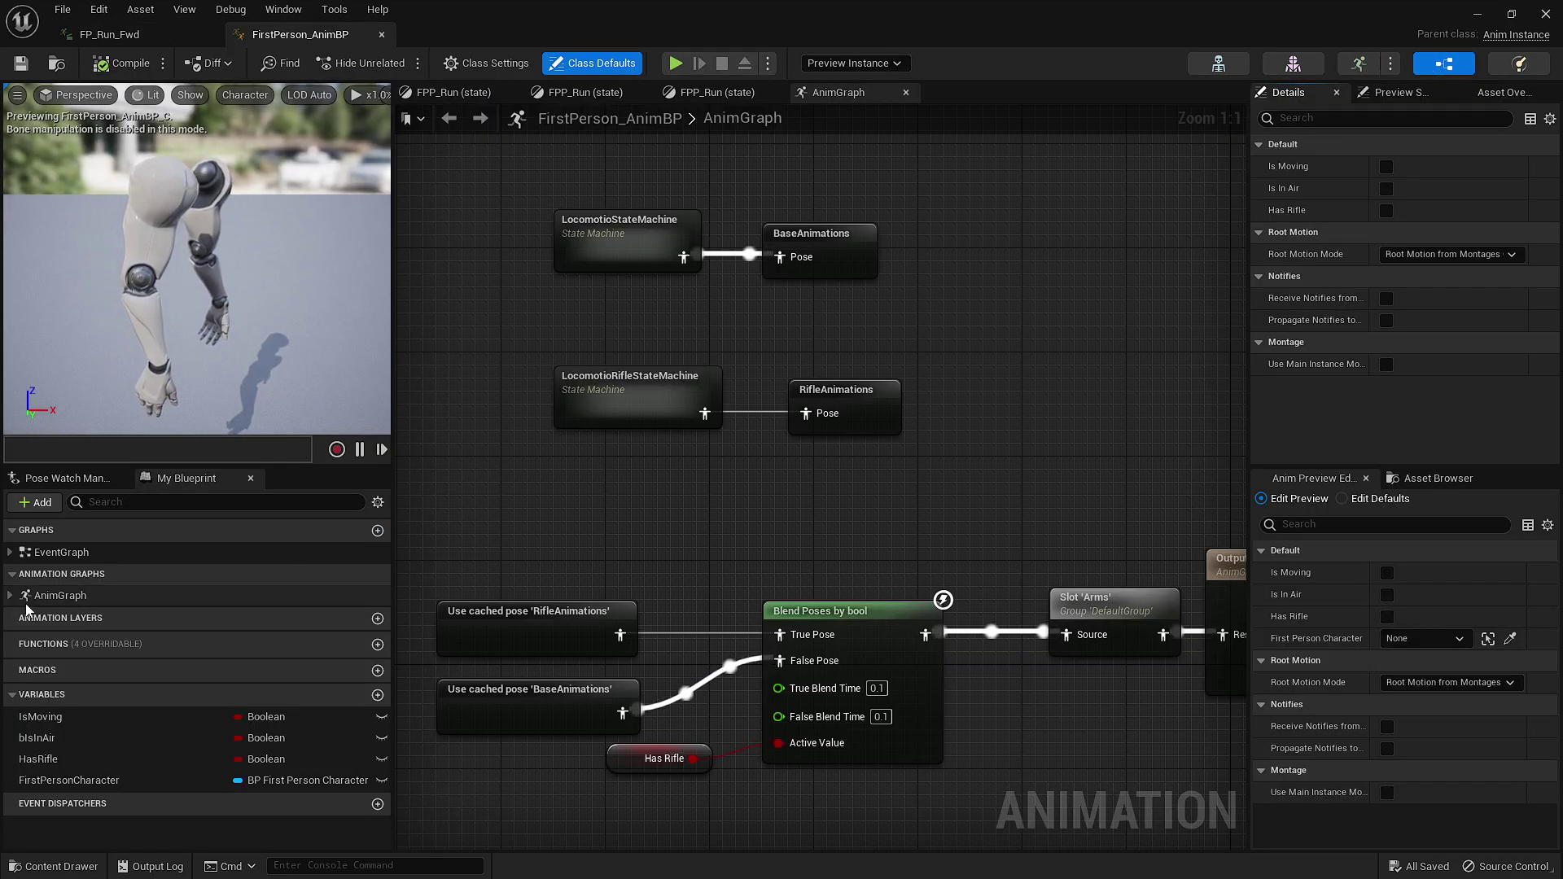
click(10, 596)
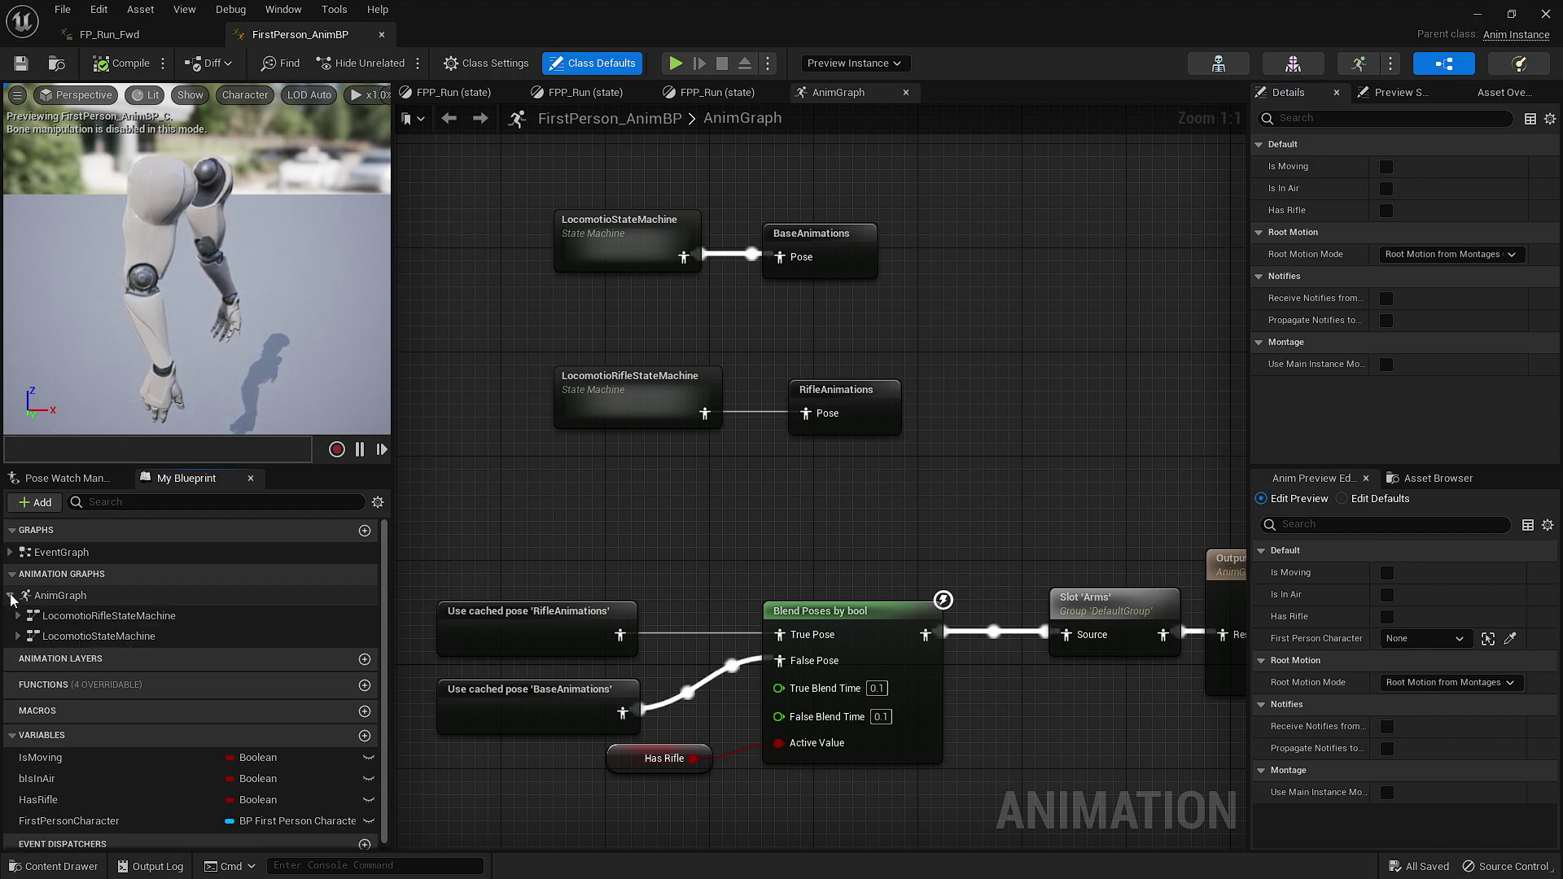
click(18, 637)
scroll(212, 653, down, 2)
scroll(210, 653, down, 1)
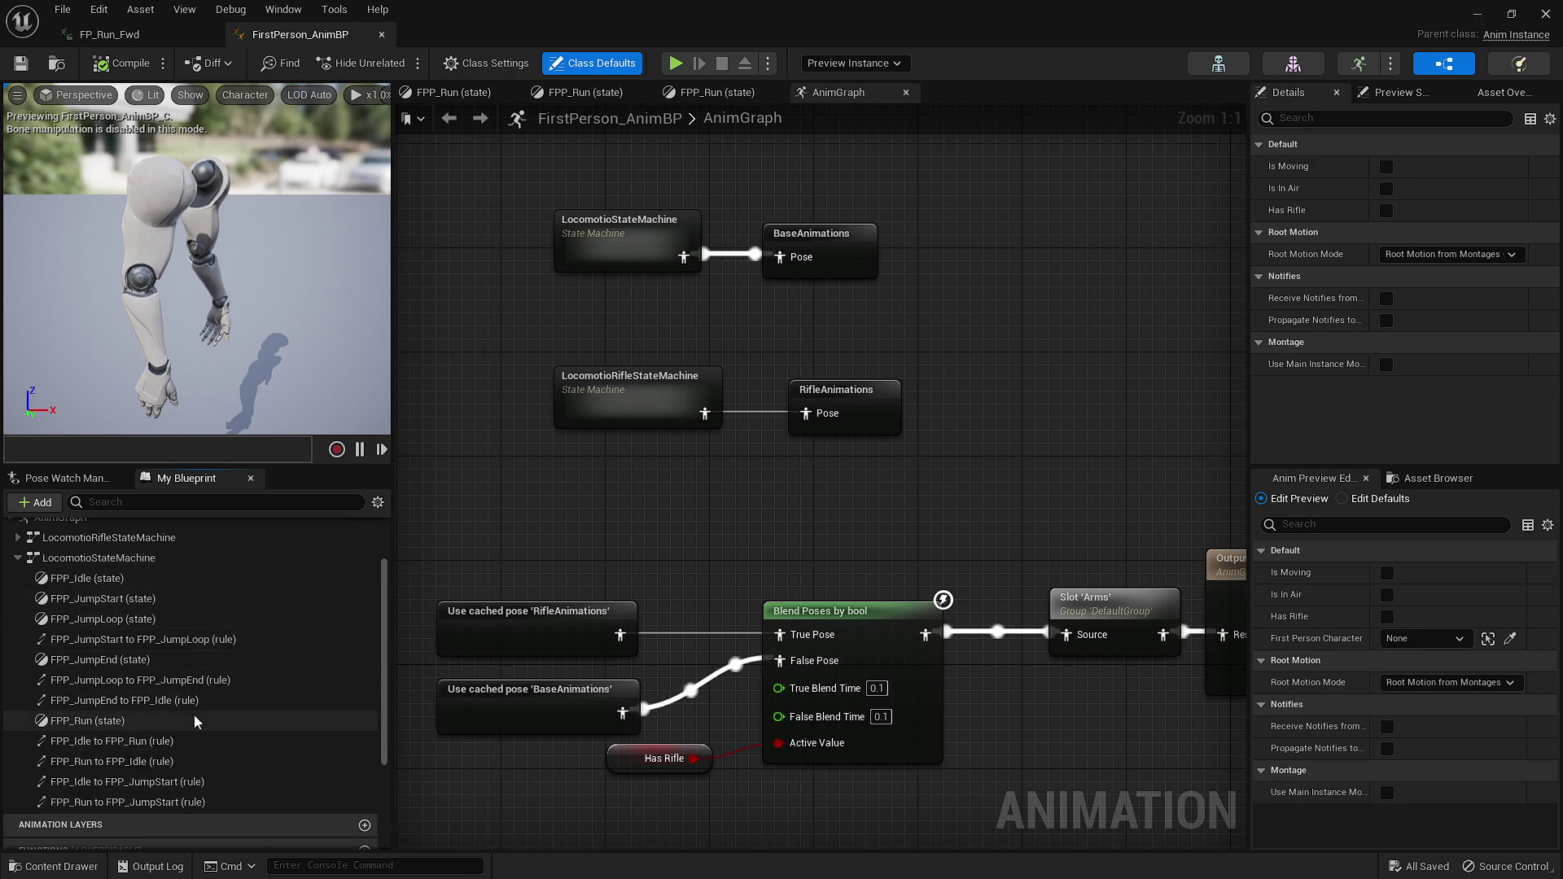
double_click(109, 721)
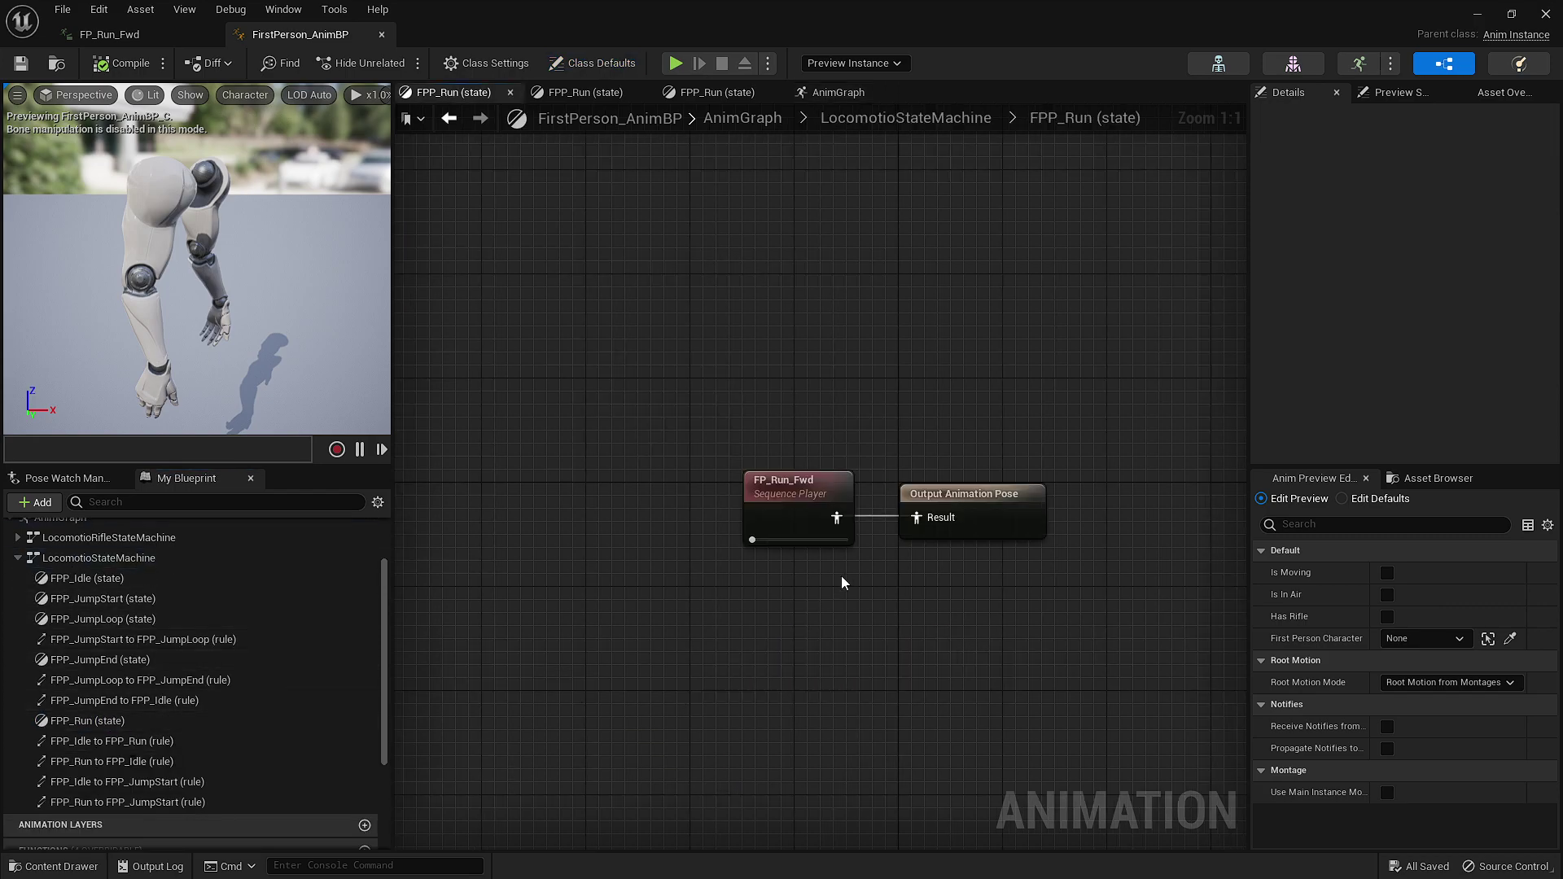
Preview the run state by enabling Is Moving in the preview settings and switching it back off
click(1388, 573)
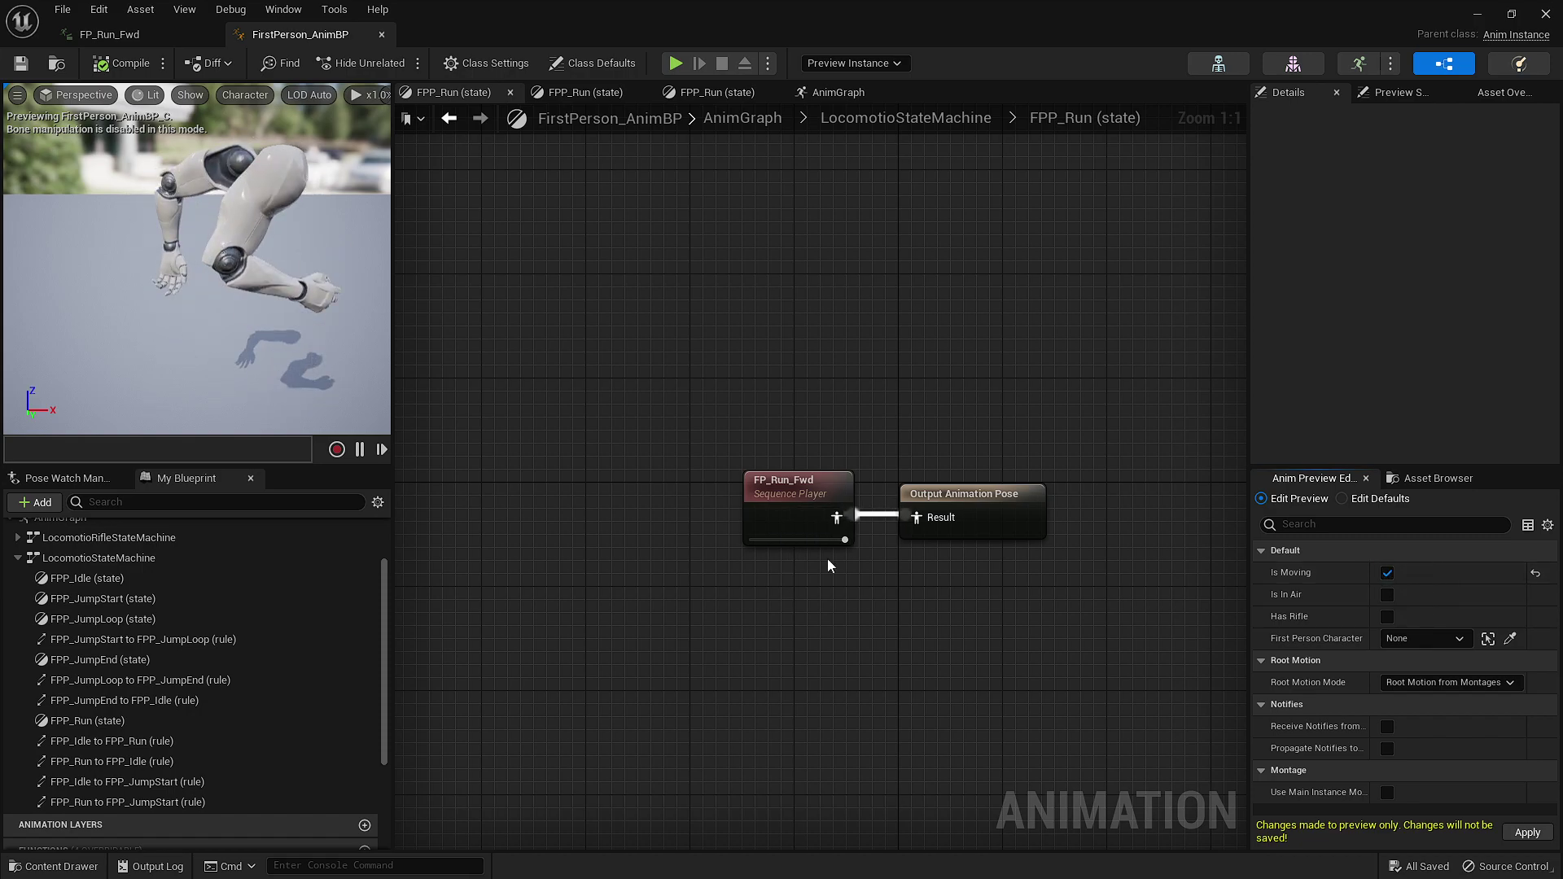
click(1388, 573)
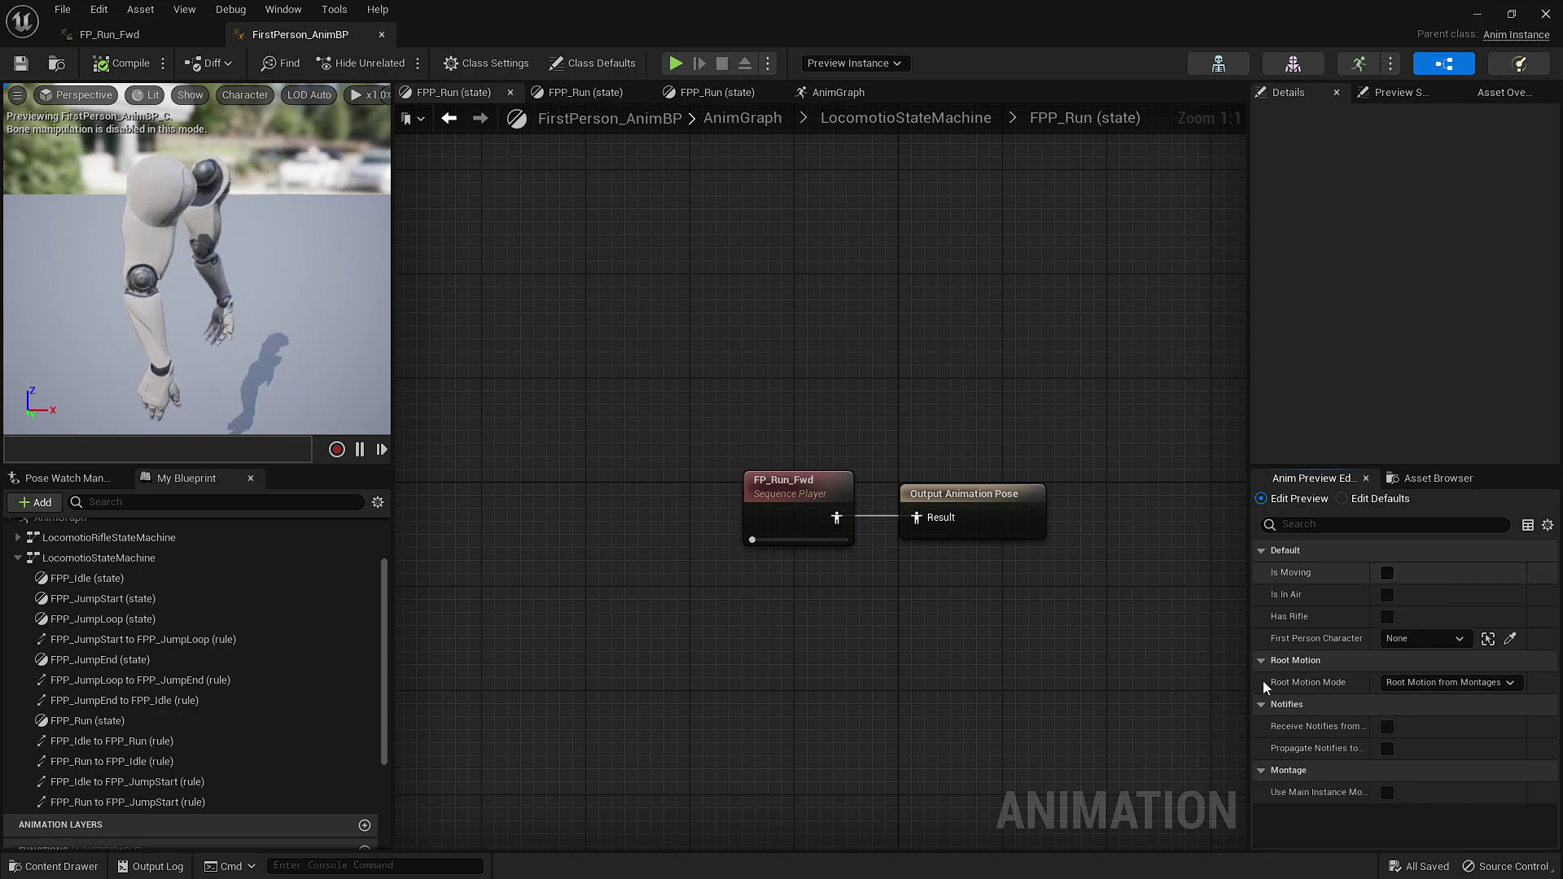
Enable Loop Animation on the FP_Run_Fwd sequence player node and compile the animation blueprint
click(791, 487)
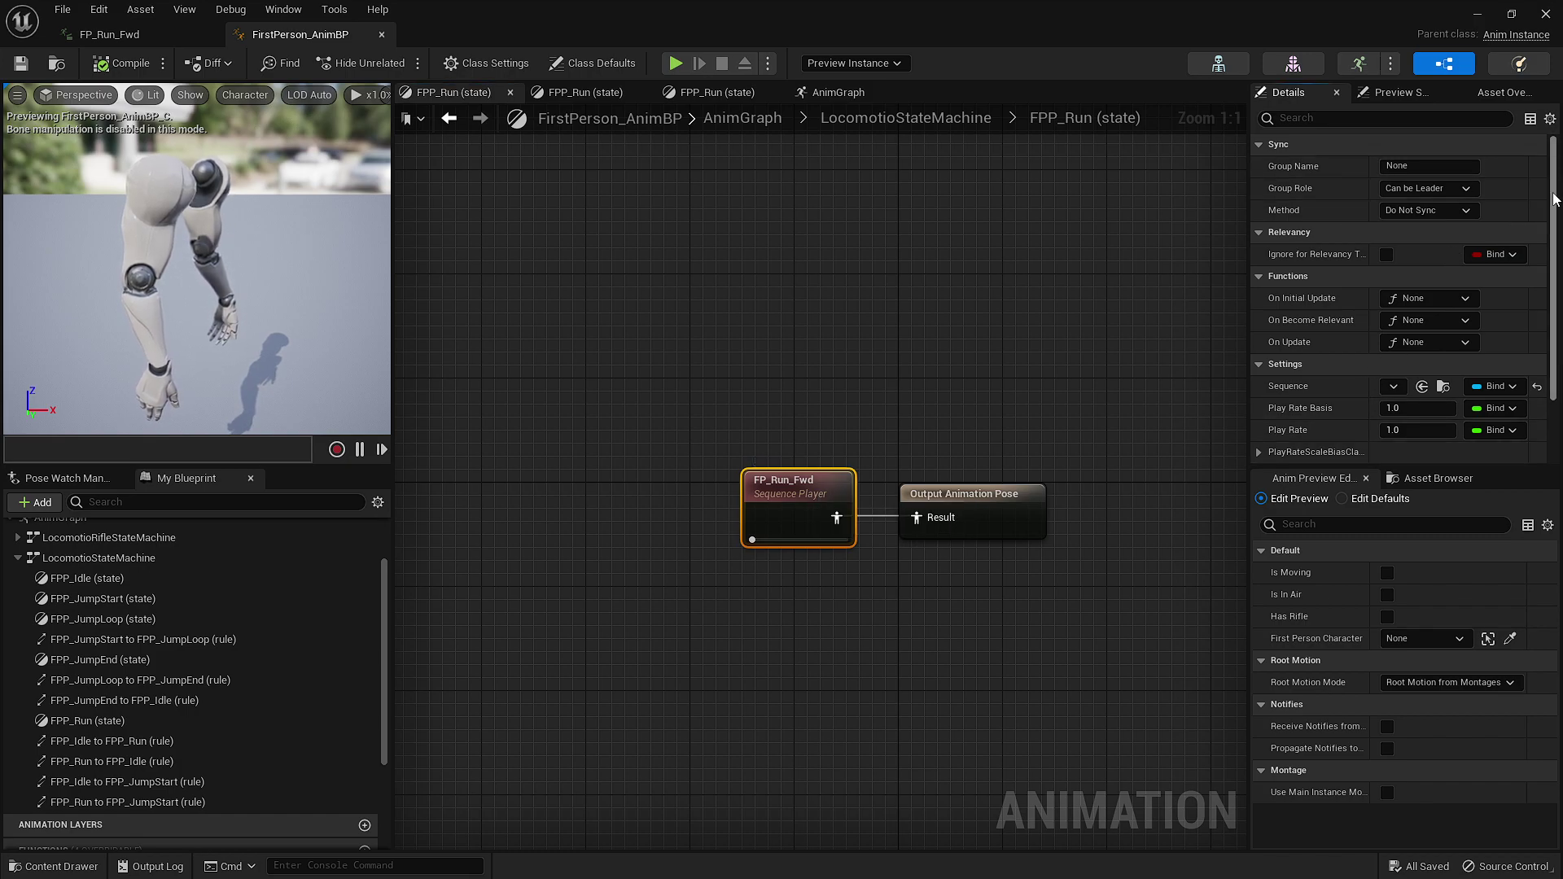
scroll(1389, 292, down, 3)
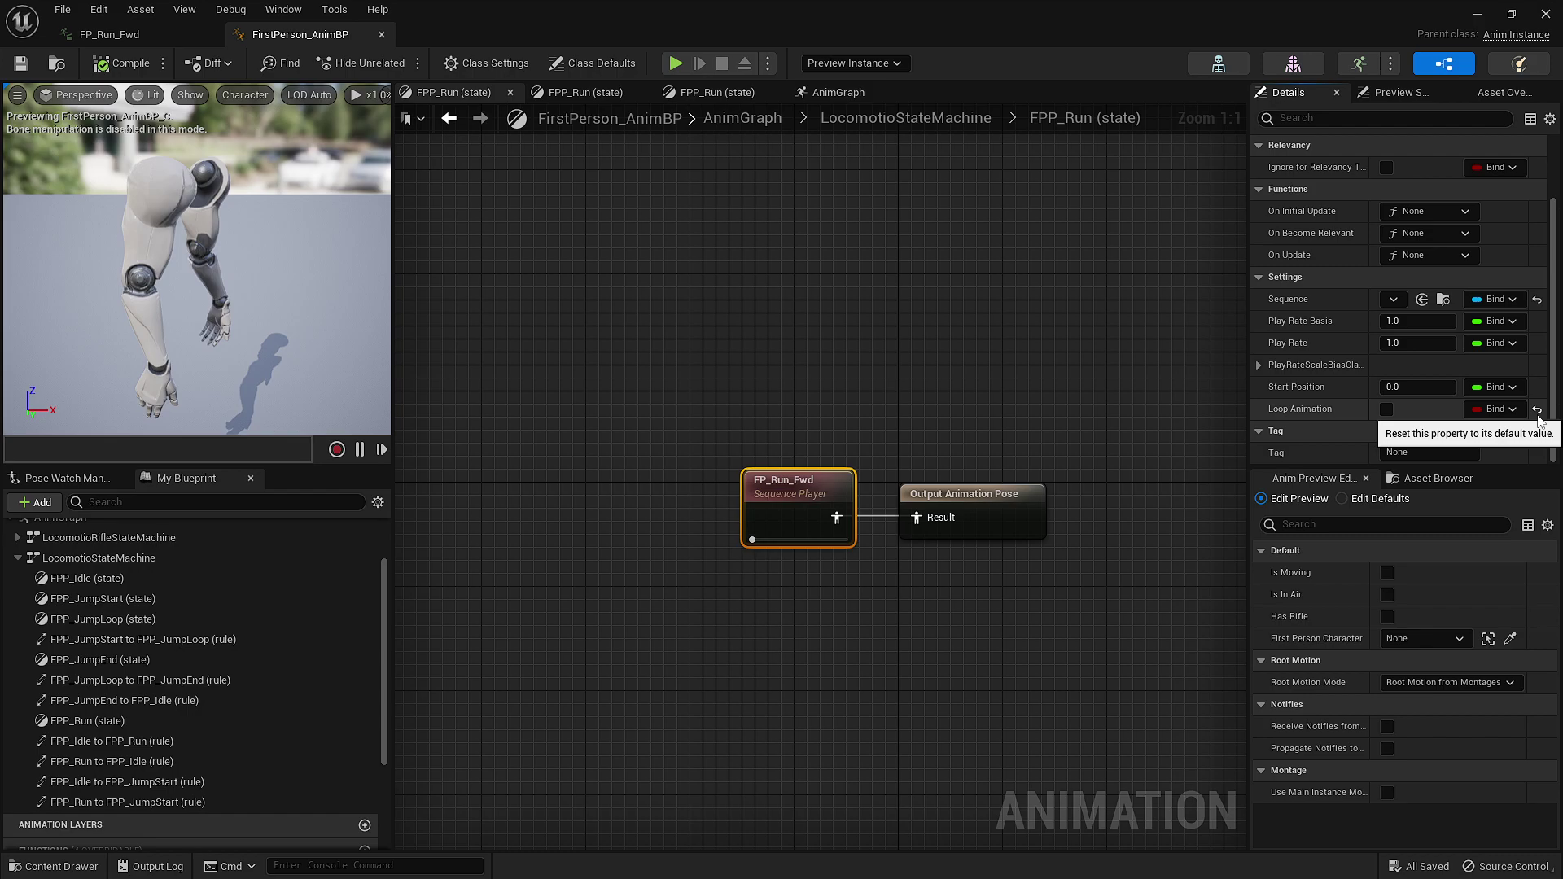
click(1387, 410)
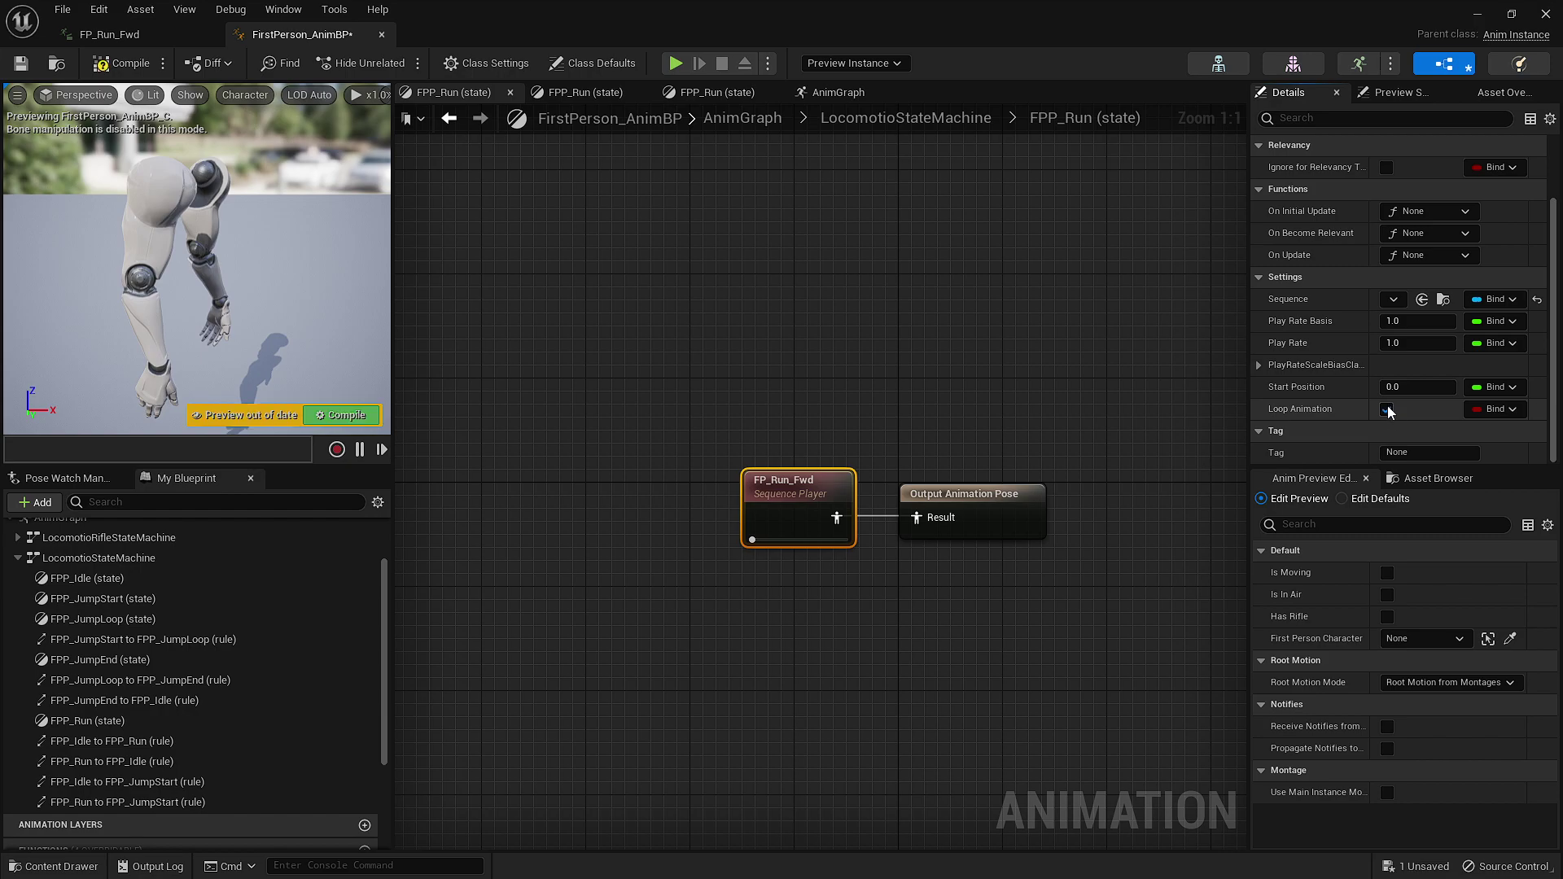
click(342, 415)
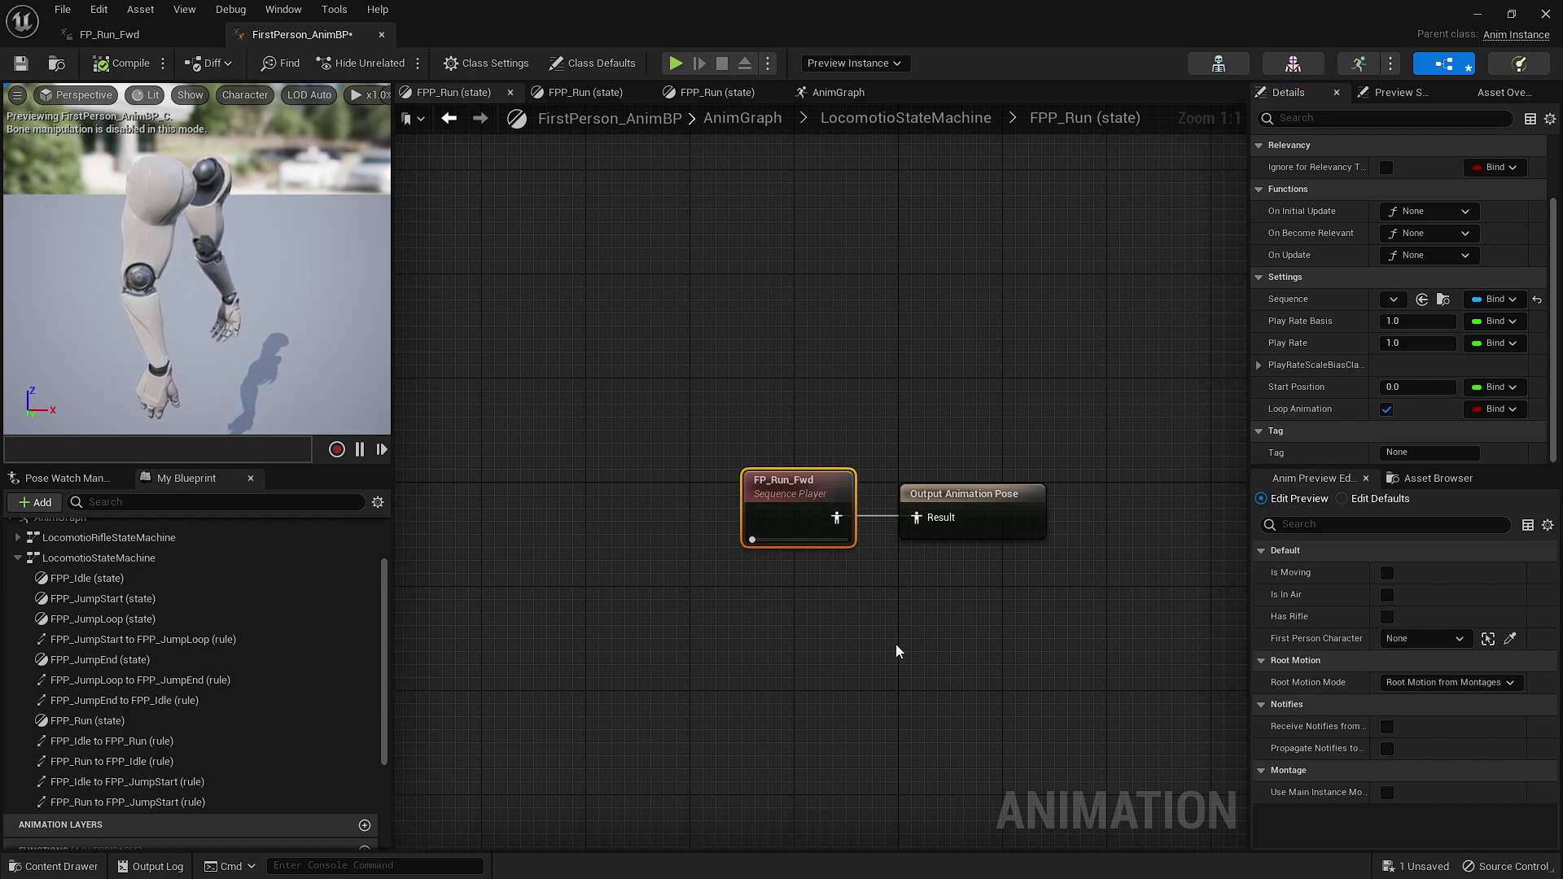
Preview the arms with Is Moving alone and with Is In Air plus Is Moving, switching both off again
click(1387, 572)
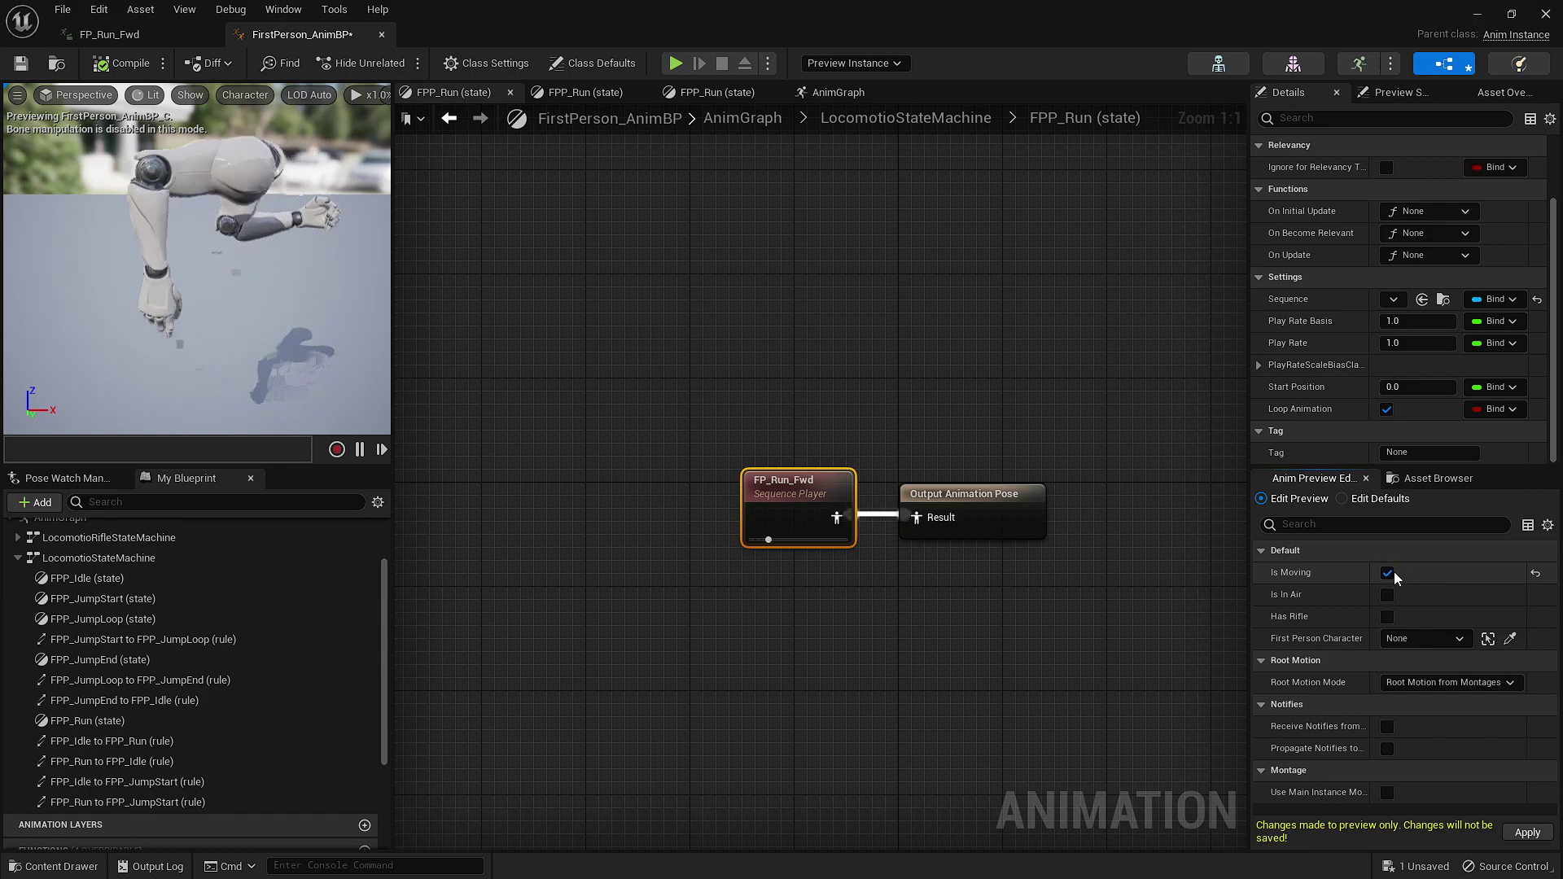
click(1387, 573)
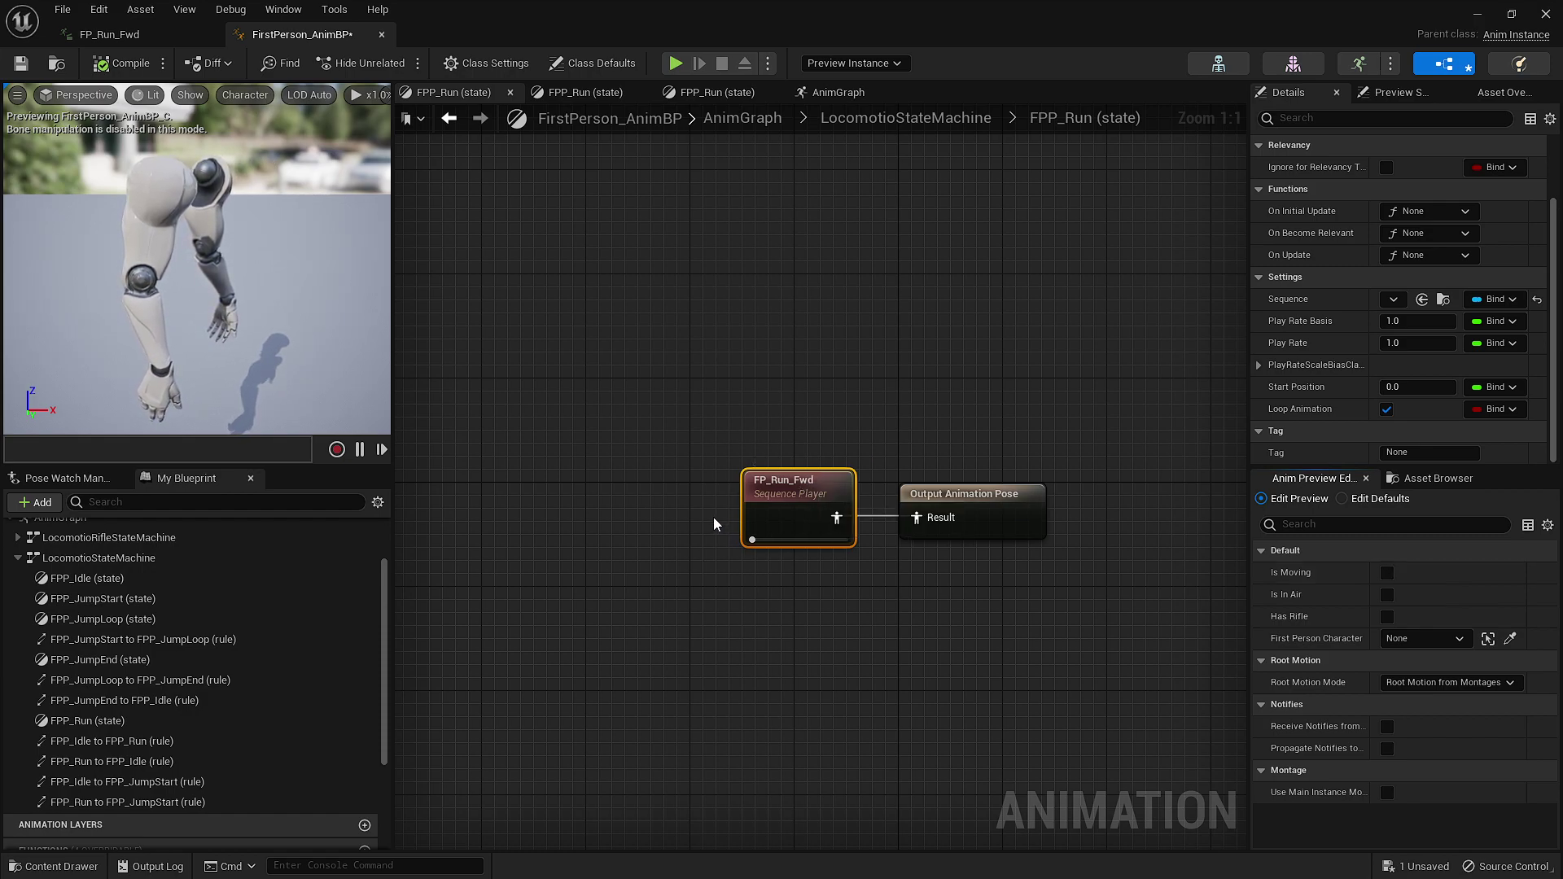
click(1389, 594)
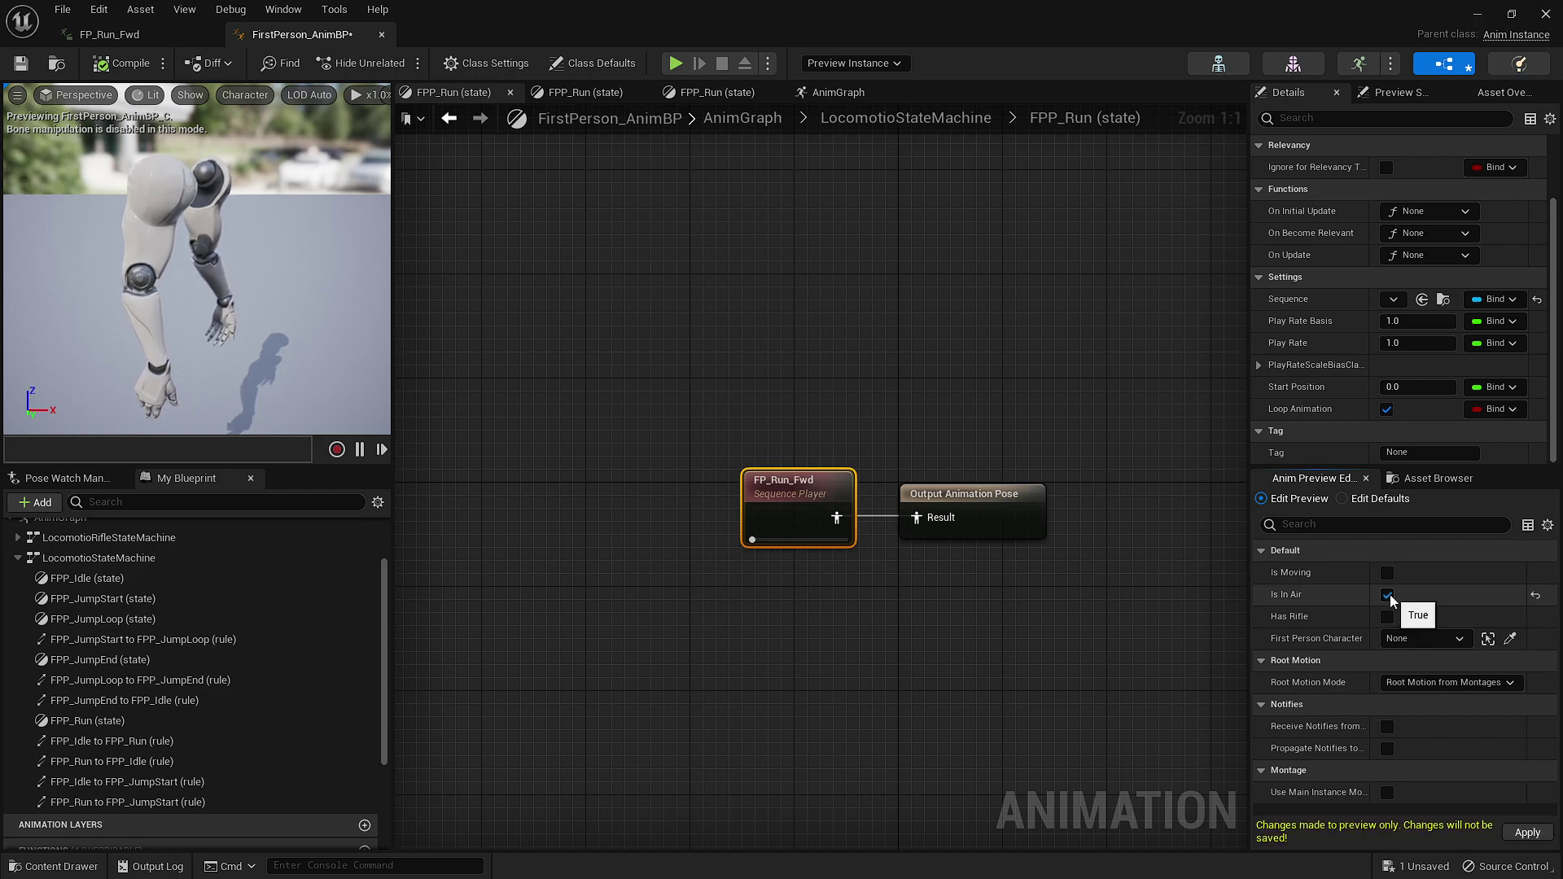
click(1389, 568)
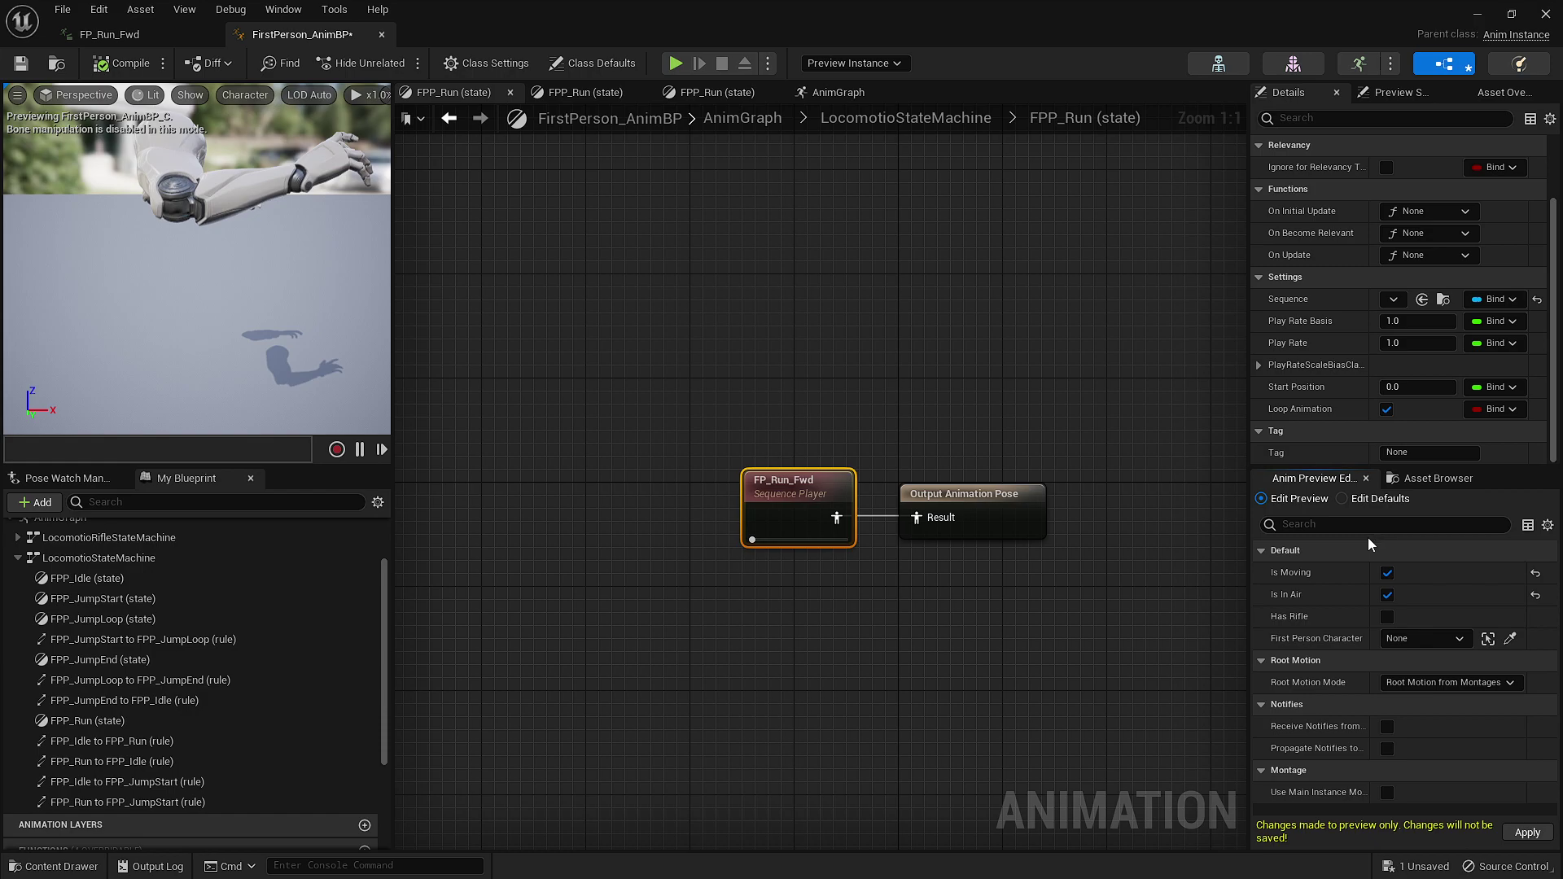
click(1388, 595)
click(1388, 573)
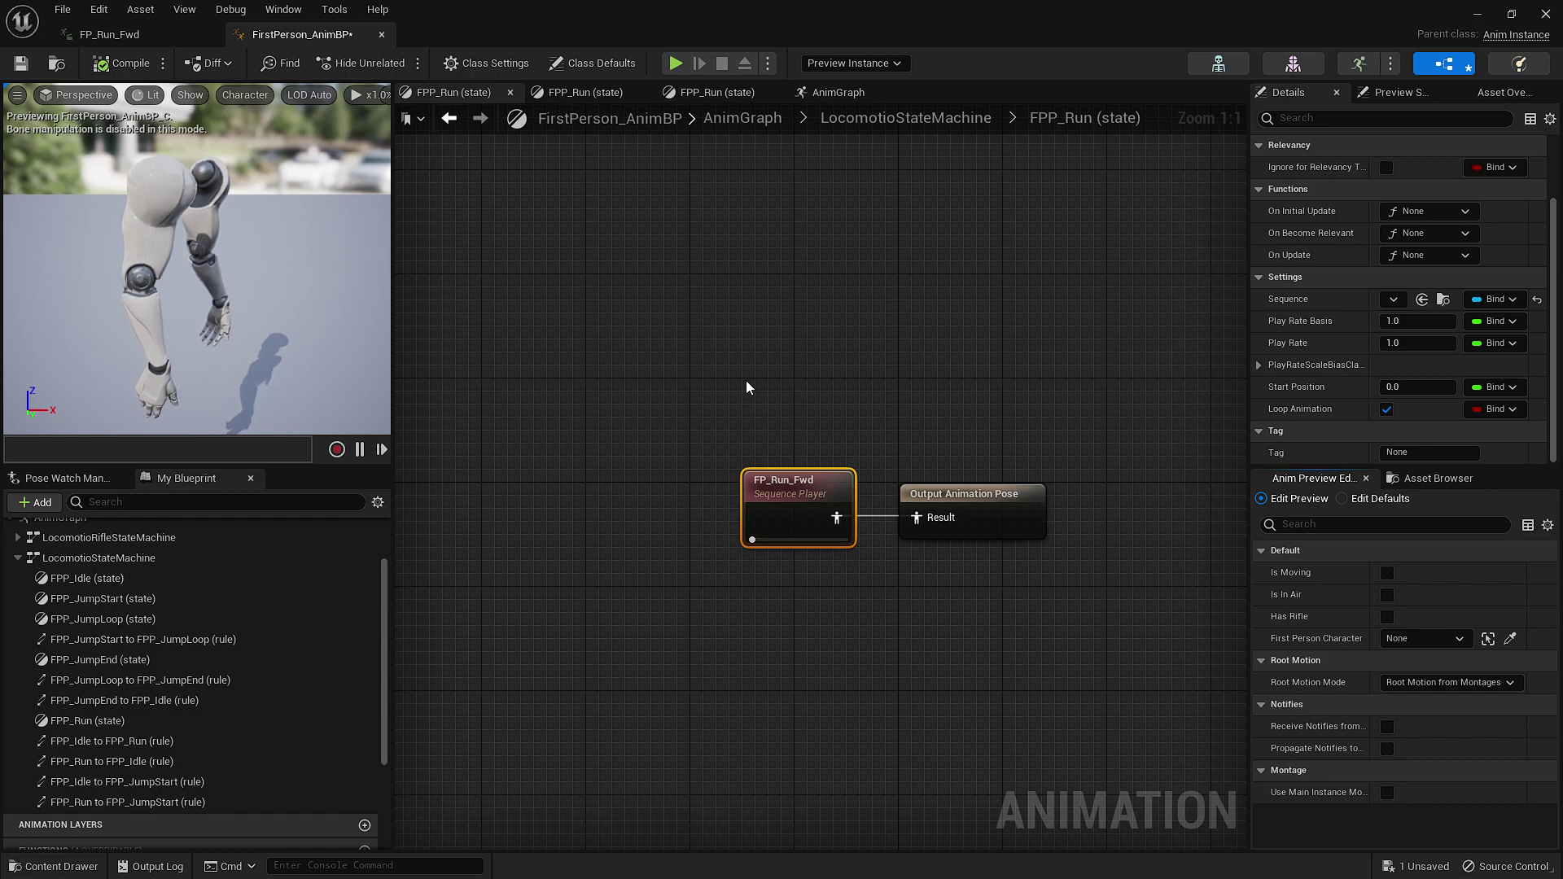
Close the animation editor and play-test FirstPersonMap, running around unarmed to check the looping run animation
click(159, 41)
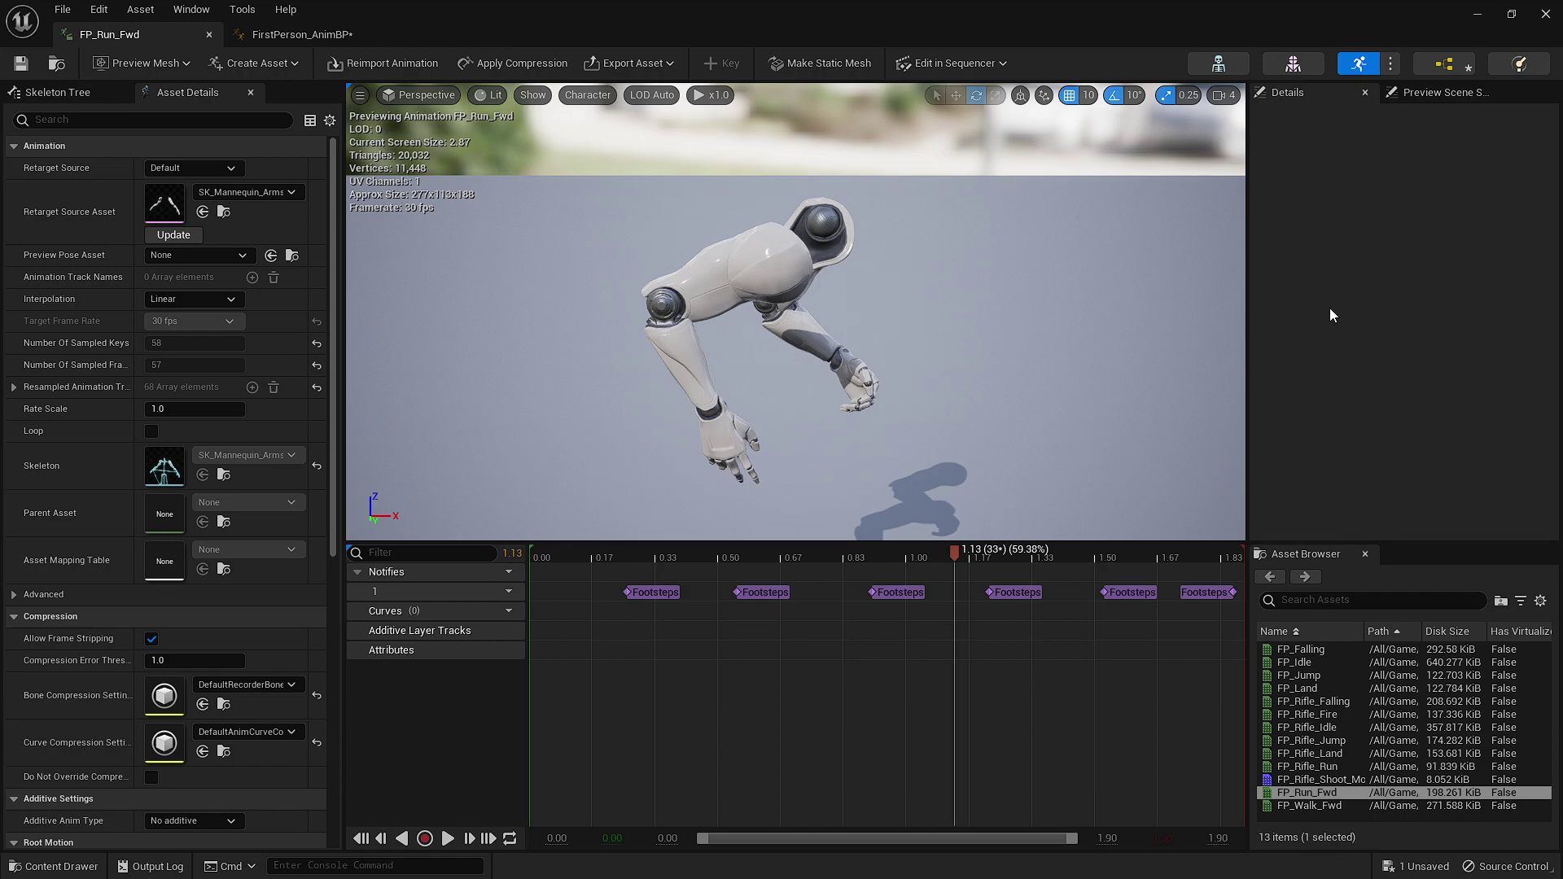
click(1545, 15)
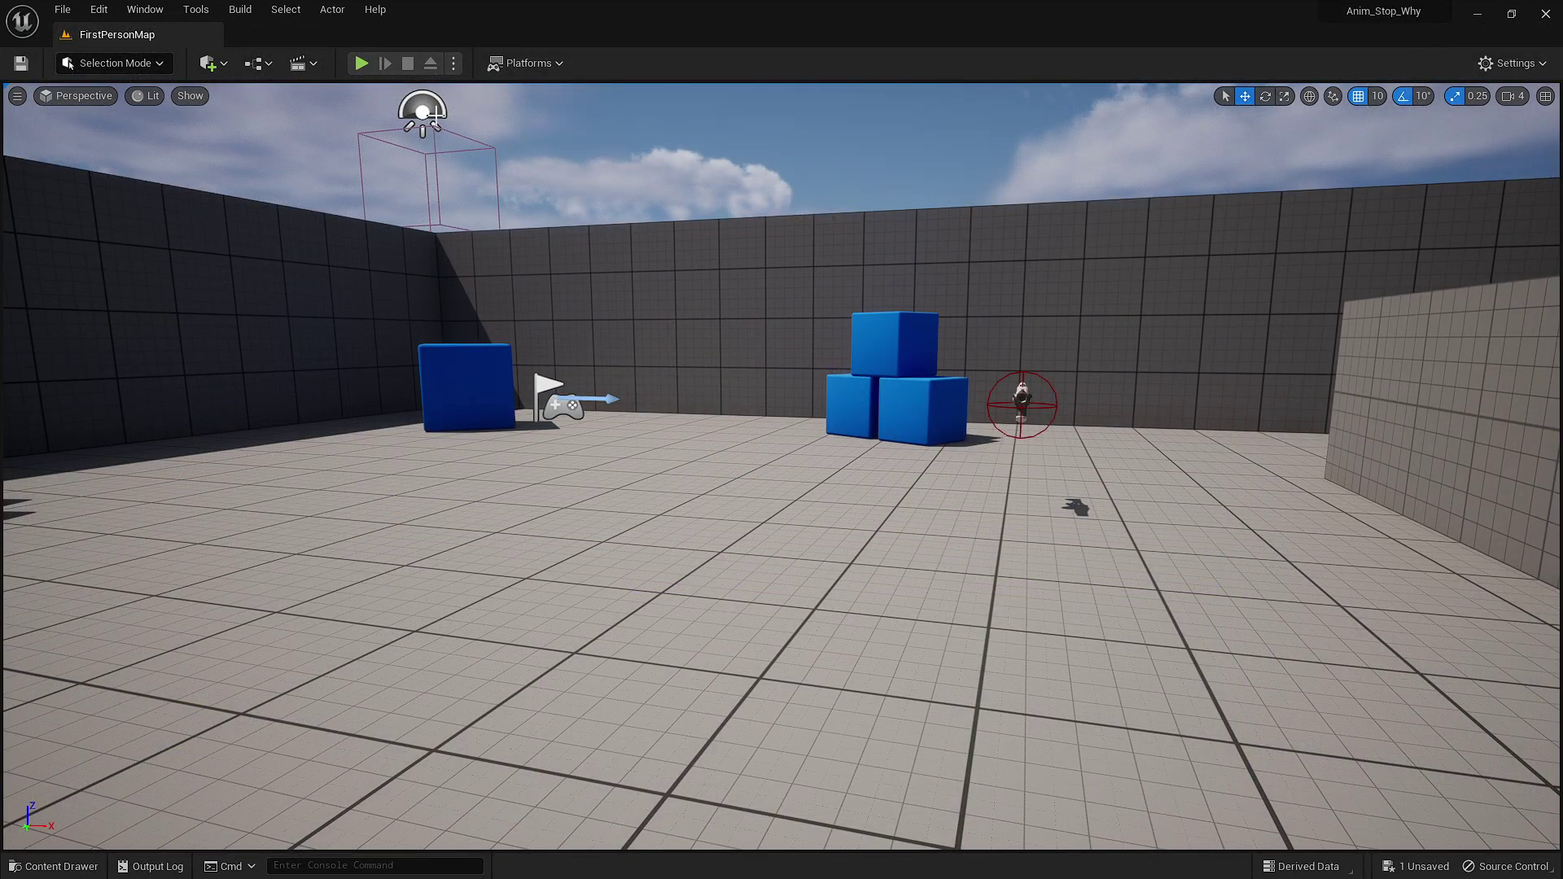
click(361, 65)
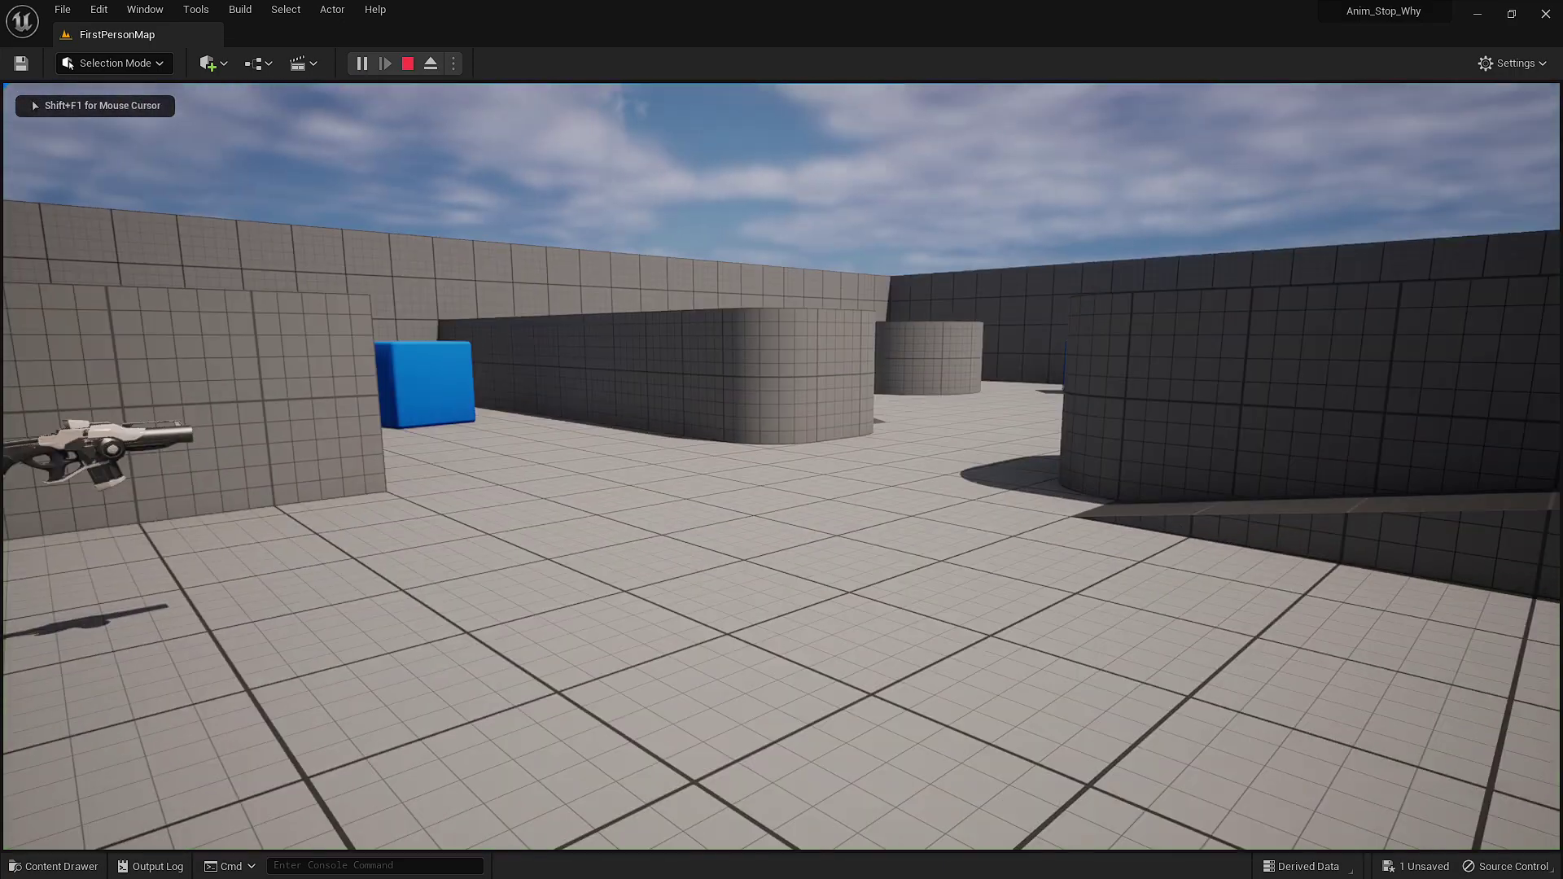
key(w)
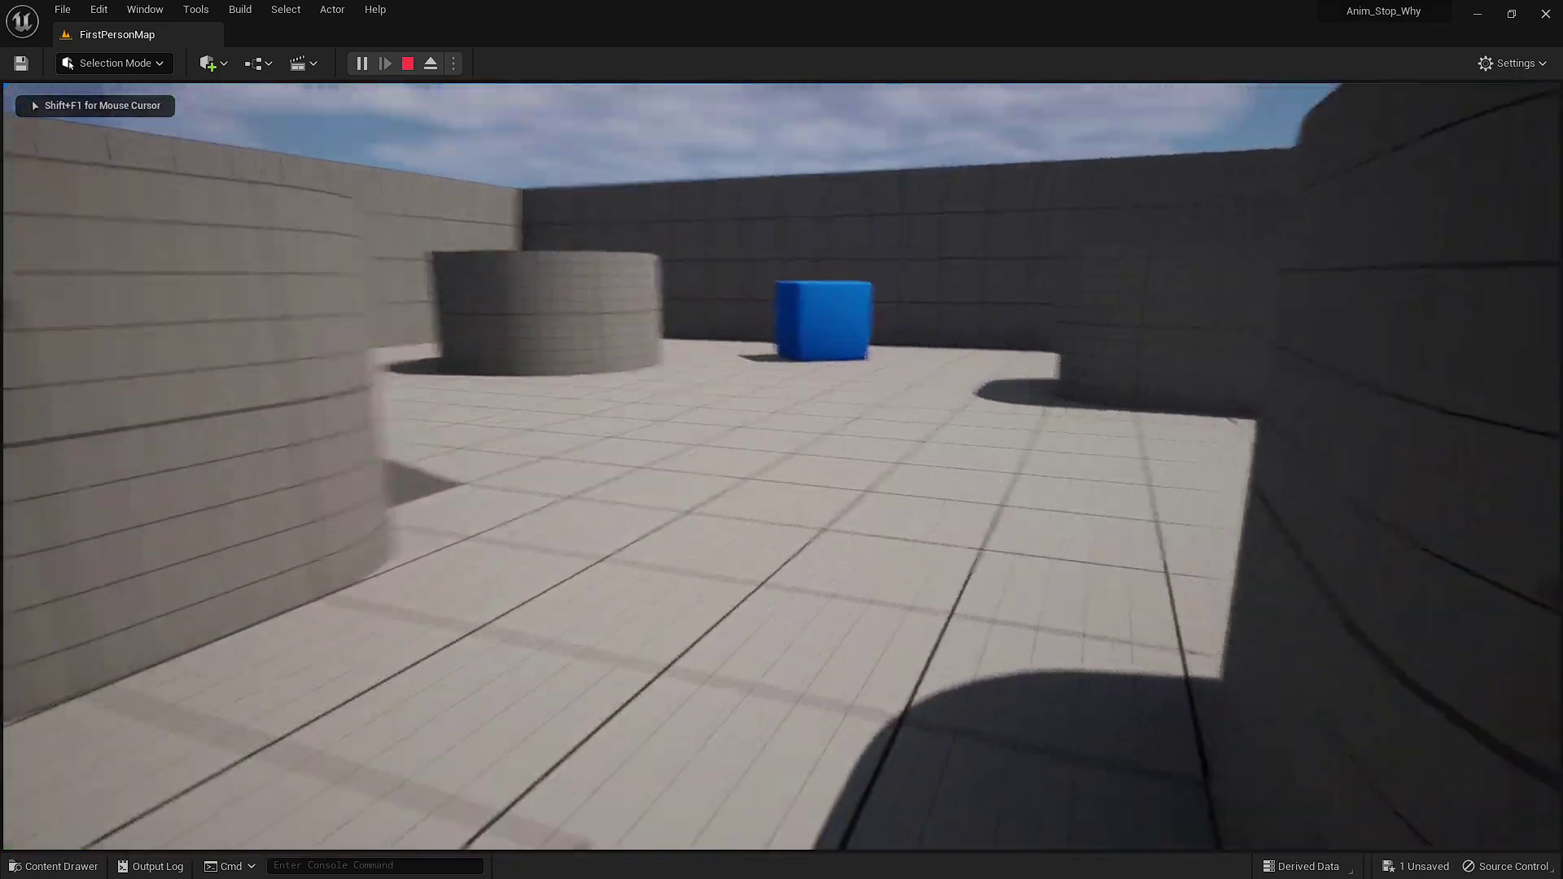
key(w)
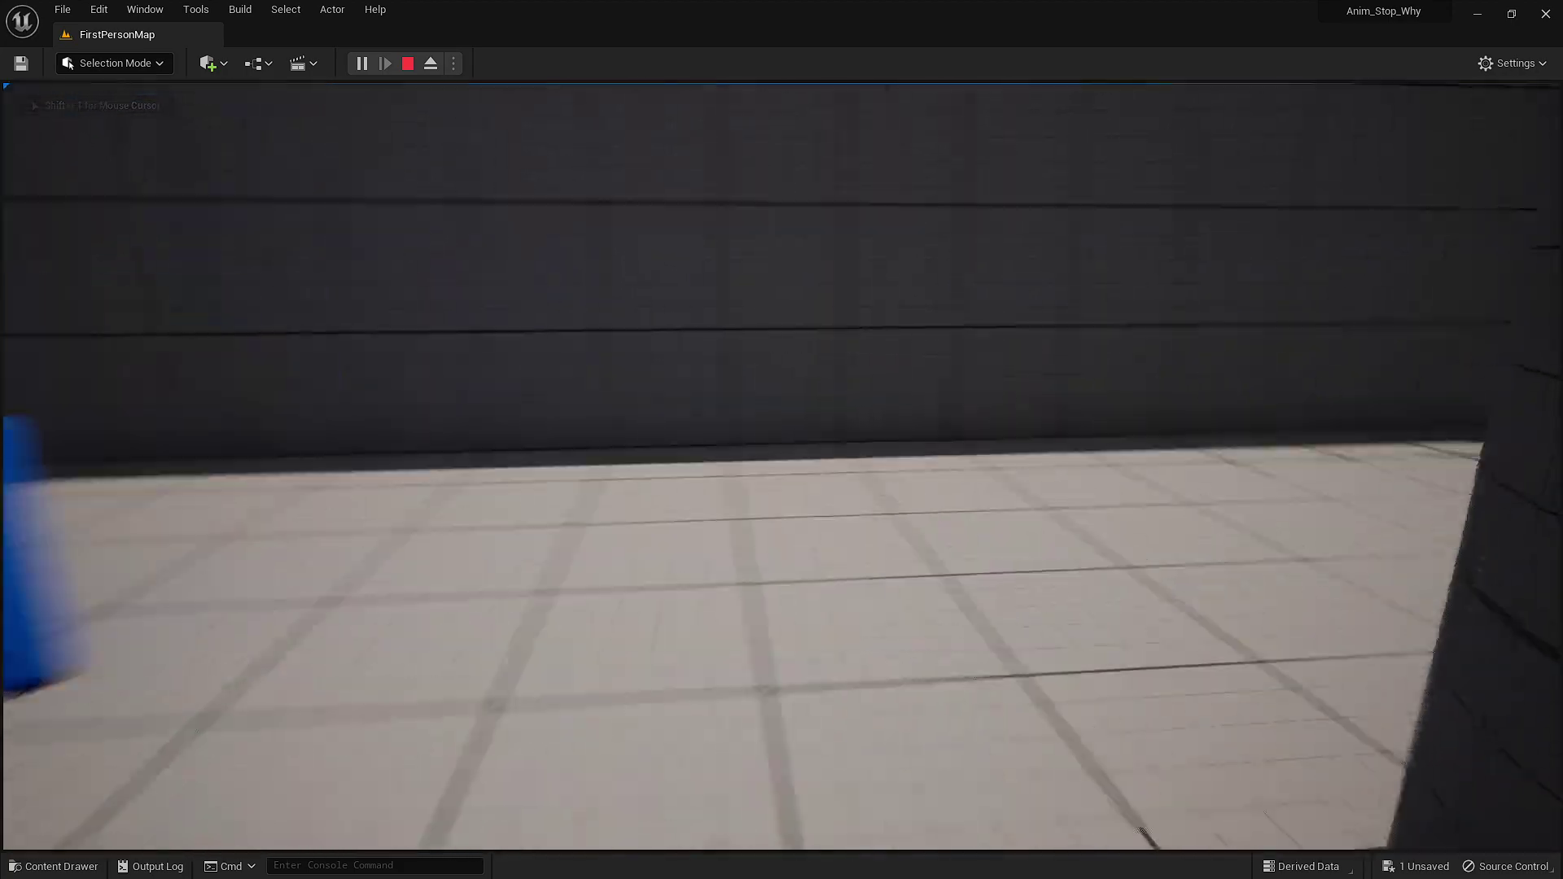
key(w)
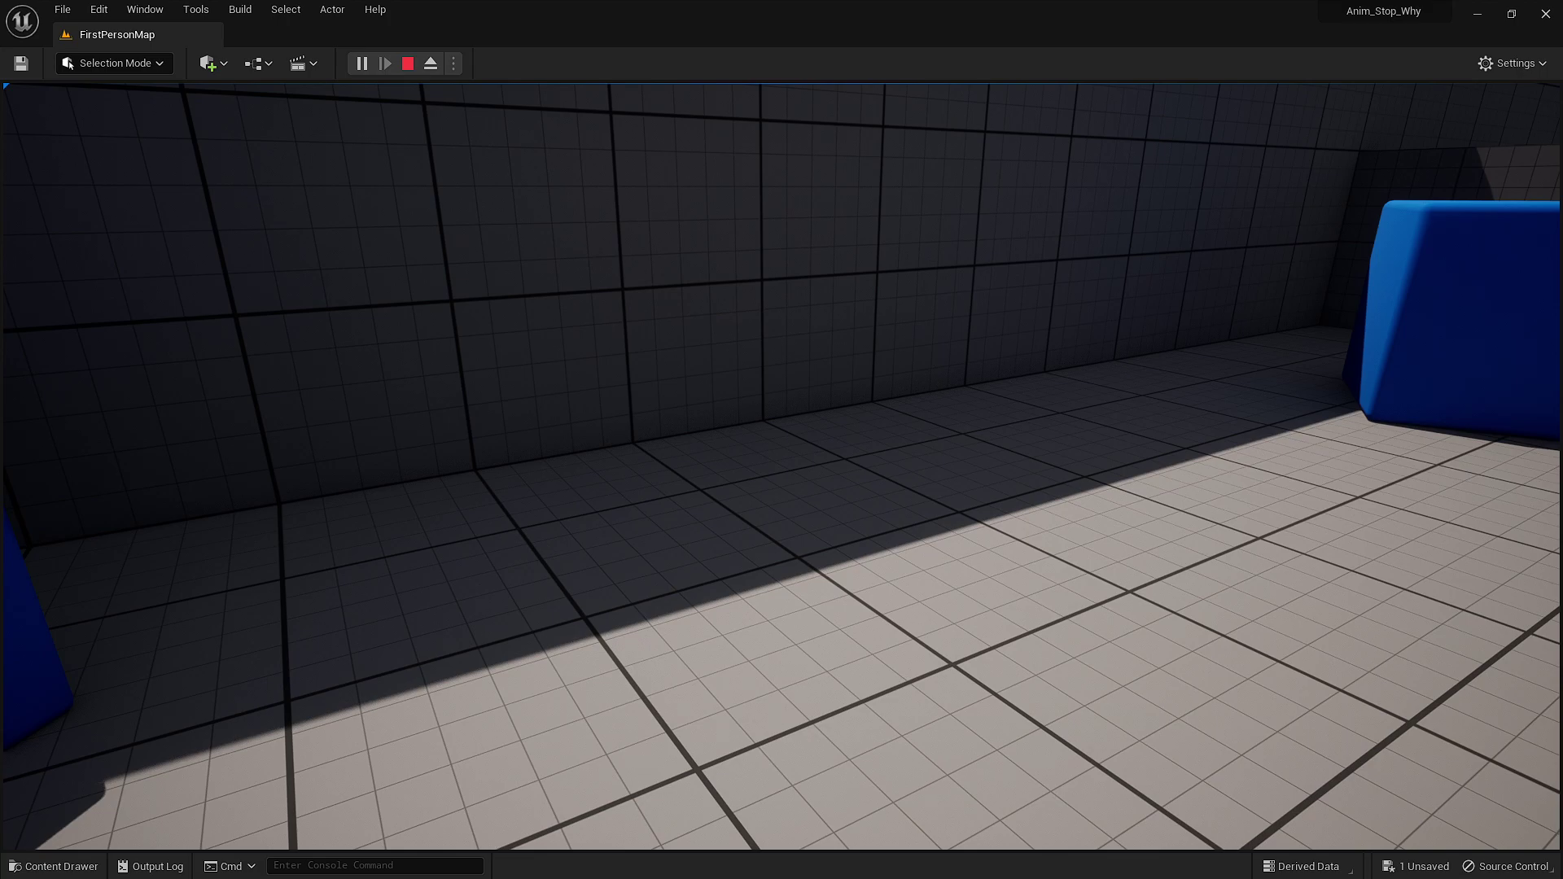
key(w)
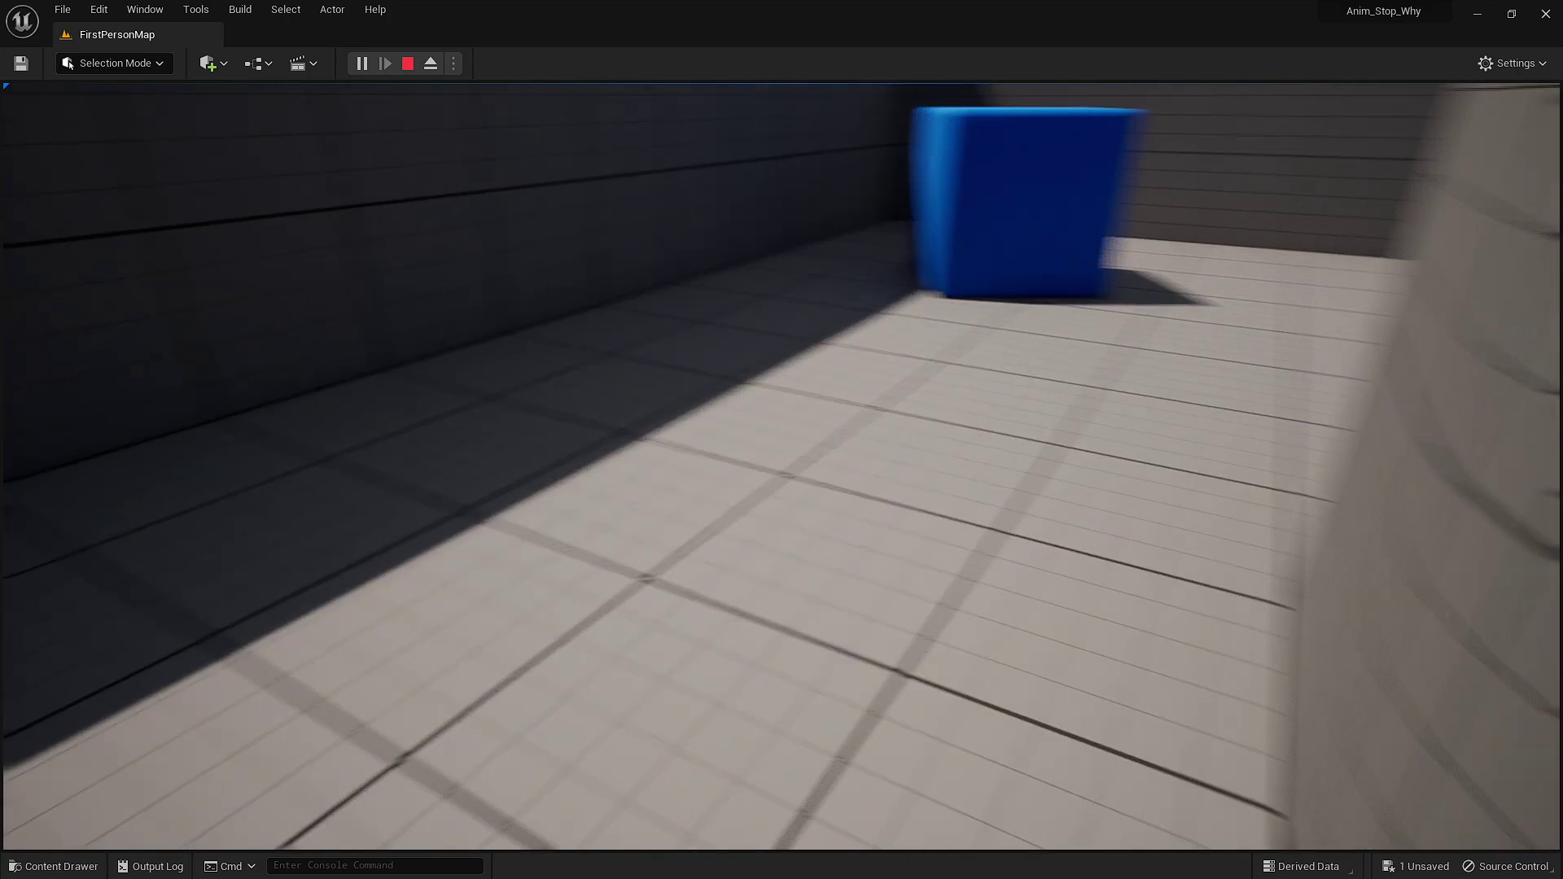